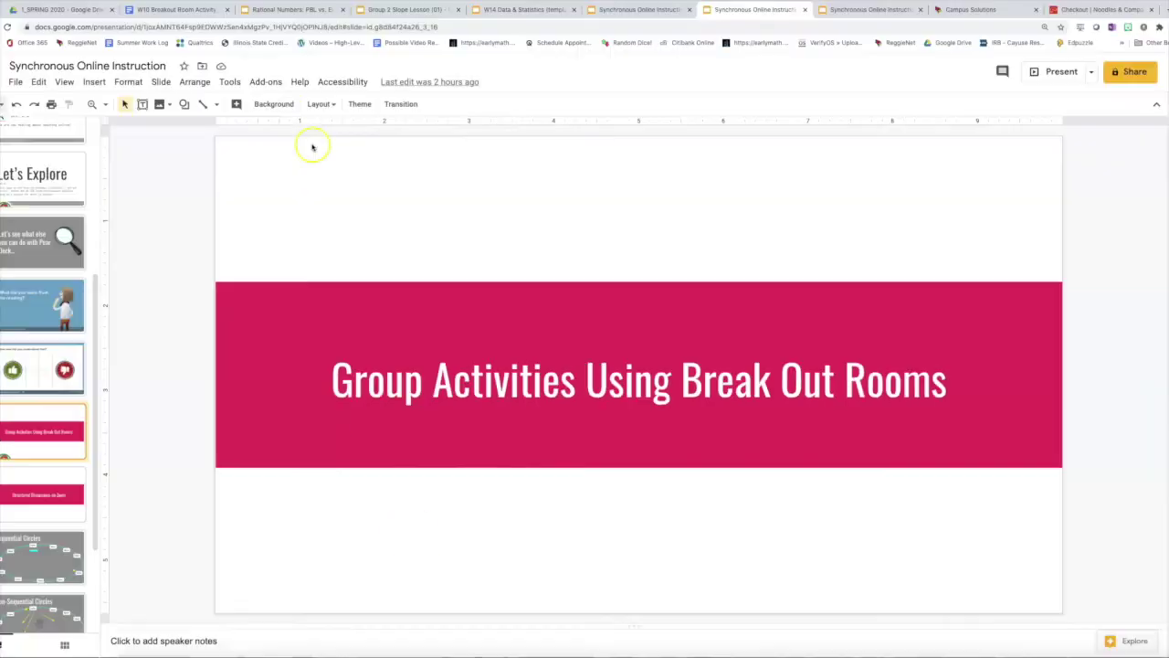
Switch to the W10 Breakout Room Activity document and return to its title page of Group 1–6 links
{"action": "left_click", "coordinate": [212, 9]}
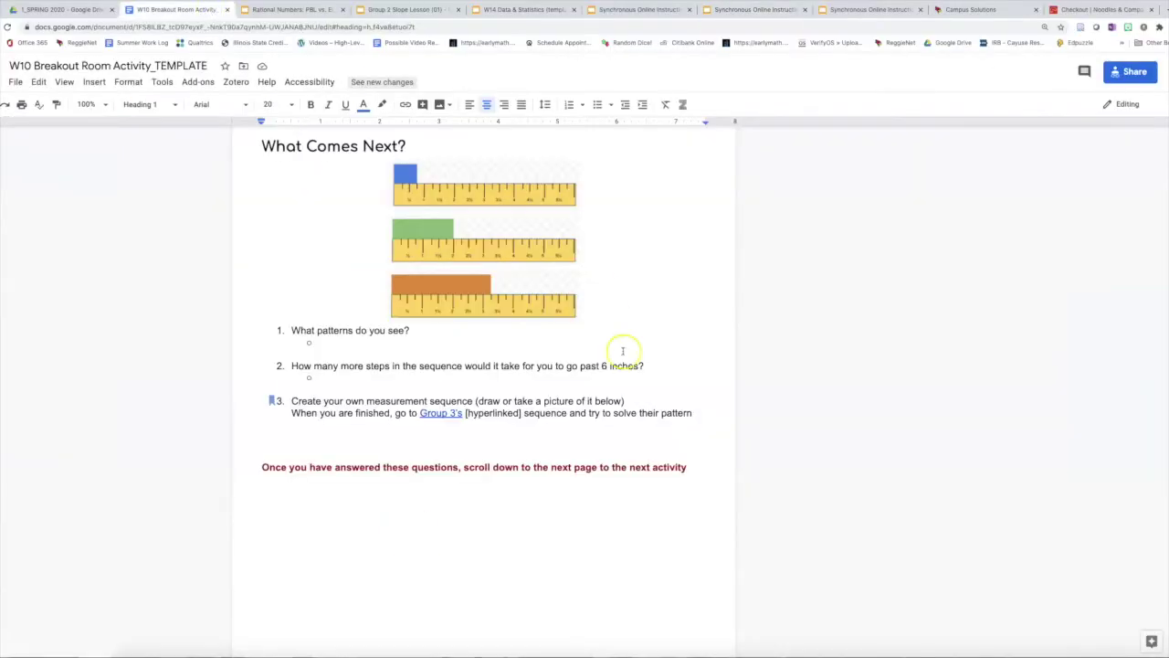
{"action": "scroll", "coordinate": [622, 351], "scroll_direction": "up", "scroll_amount": 10}
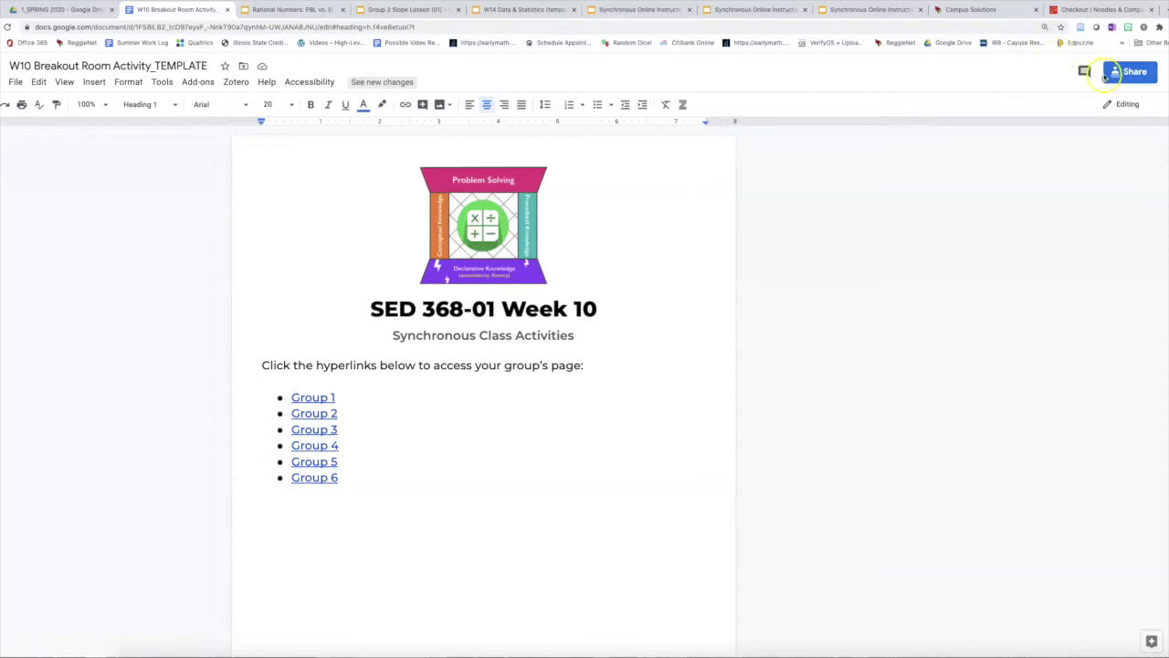
{"action": "left_click", "coordinate": [1129, 81]}
{"action": "left_click", "coordinate": [1129, 76]}
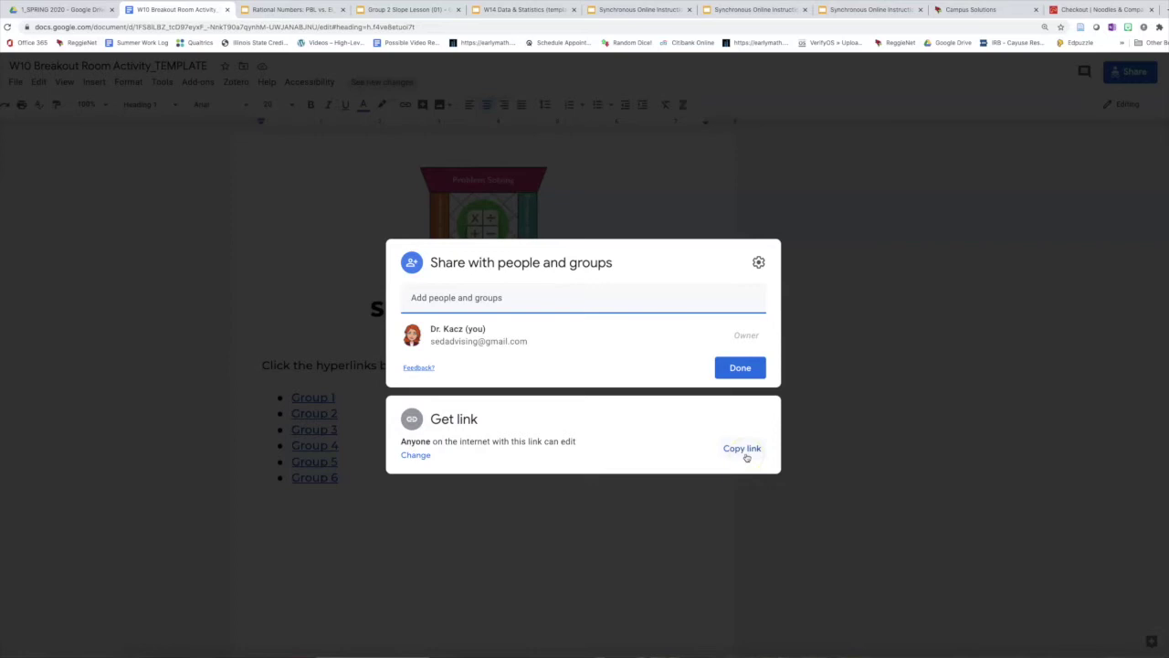
{"action": "left_click", "coordinate": [747, 457]}
{"action": "left_click", "coordinate": [900, 259]}
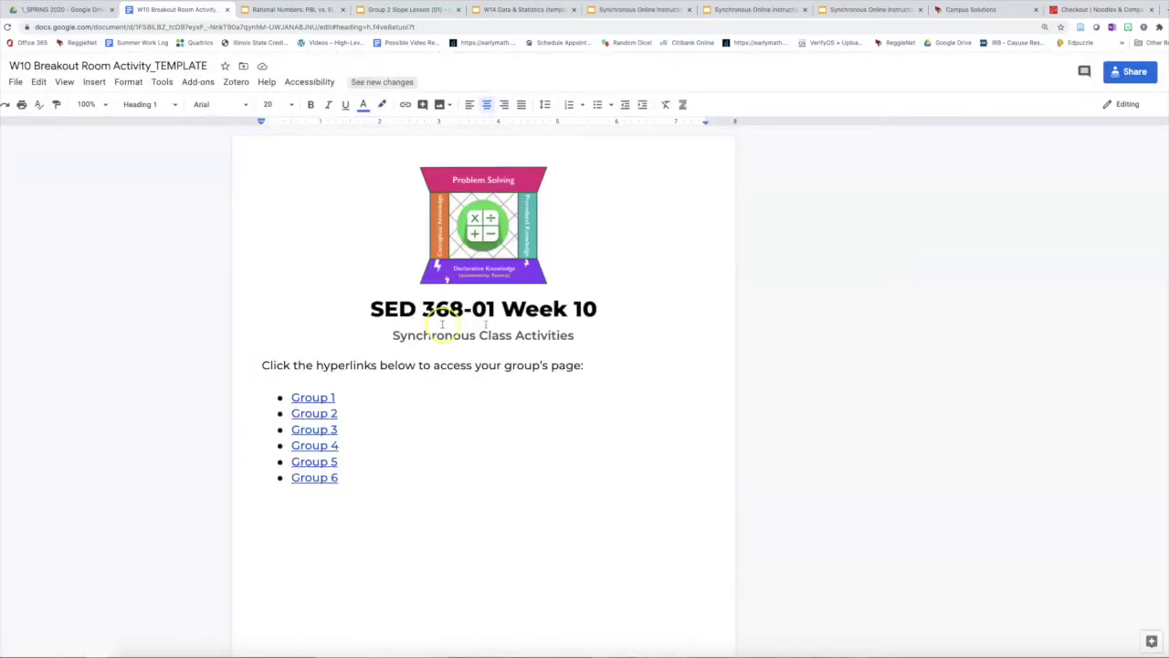
Click into the instructions text and scroll down to the GROUP 1 'What Comes Next?' page
{"action": "left_click", "coordinate": [399, 359]}
{"action": "scroll", "coordinate": [381, 391], "scroll_direction": "down", "scroll_amount": 10}
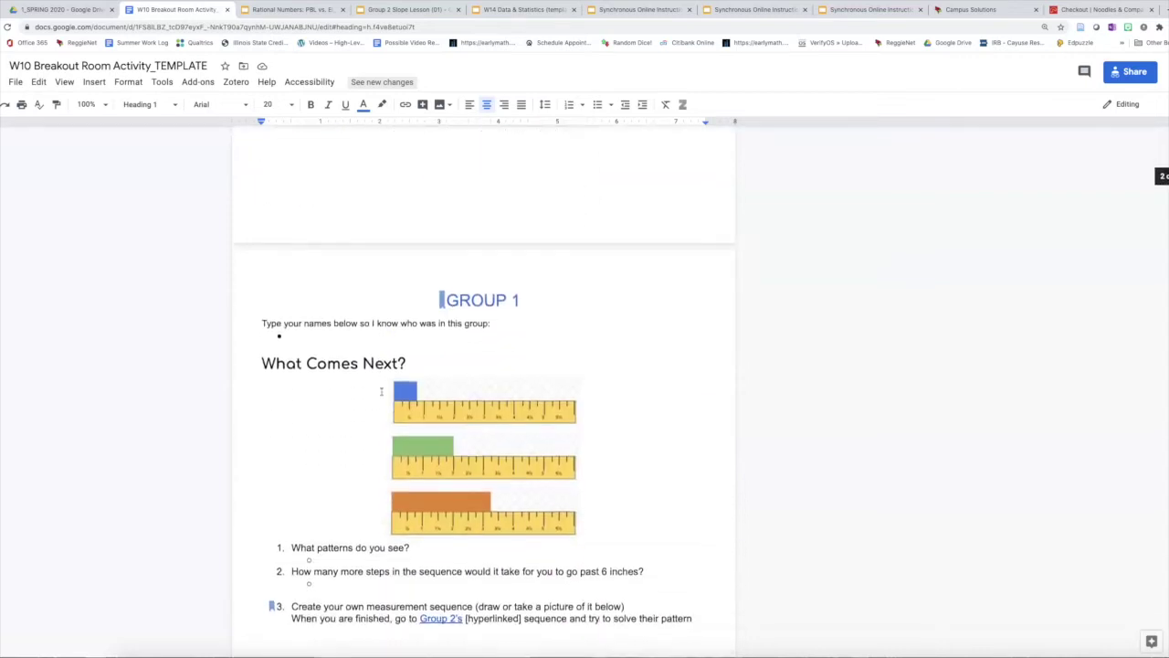
{"action": "scroll", "coordinate": [381, 391], "scroll_direction": "down", "scroll_amount": 2}
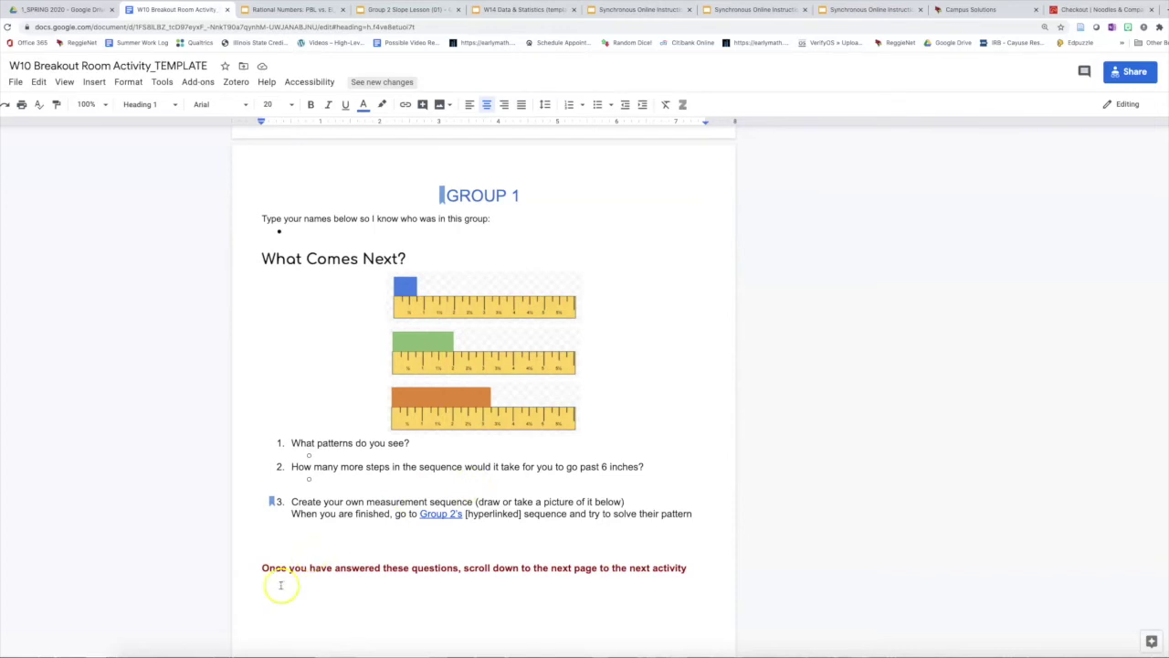
Scroll past the Group 1 and Group 2 pages and place the cursor at the GROUP 3 heading
{"action": "scroll", "coordinate": [629, 565], "scroll_direction": "down", "scroll_amount": 2}
{"action": "scroll", "coordinate": [629, 565], "scroll_direction": "down", "scroll_amount": 6}
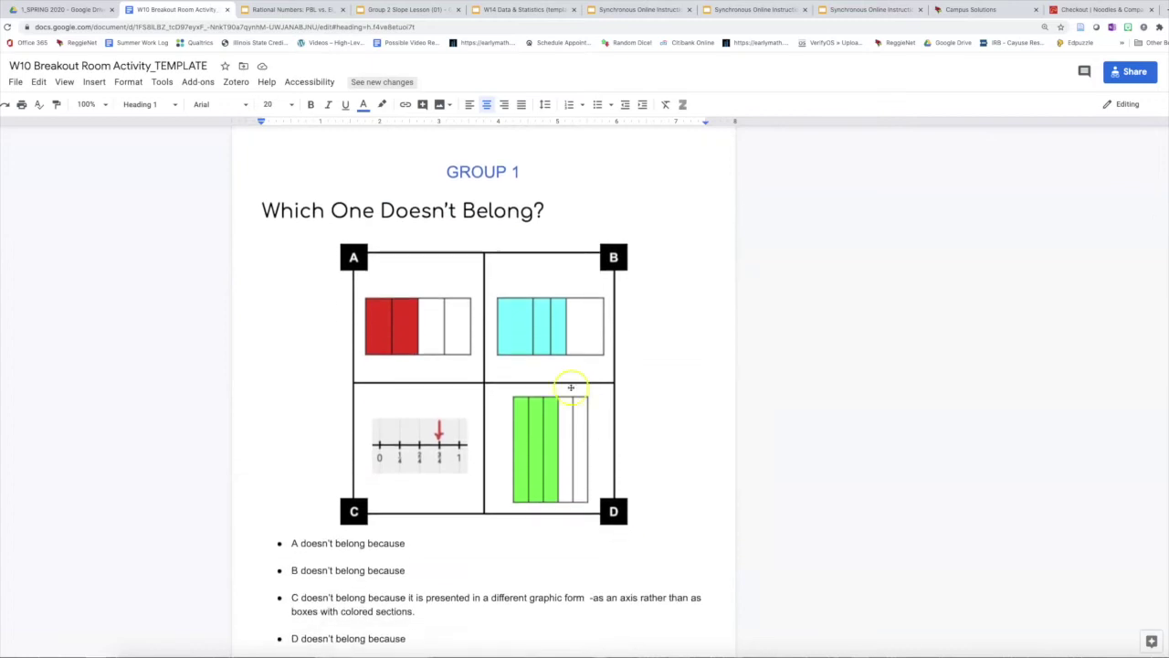
{"action": "scroll", "coordinate": [451, 521], "scroll_direction": "down", "scroll_amount": 1}
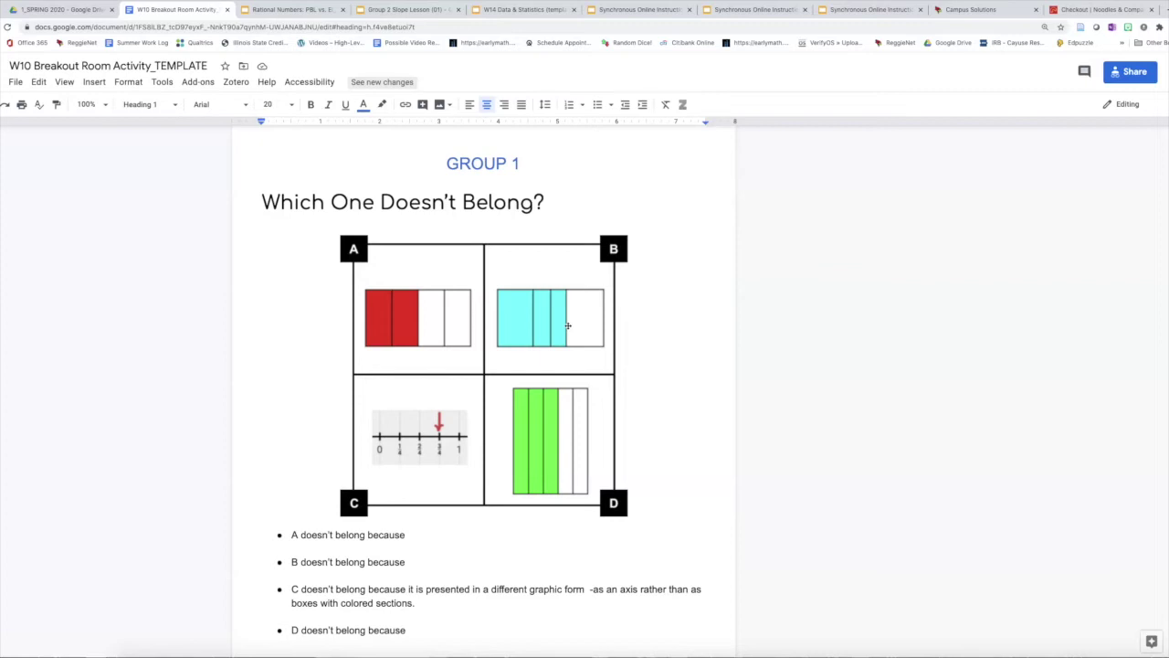
{"action": "scroll", "coordinate": [584, 250], "scroll_direction": "up", "scroll_amount": 10}
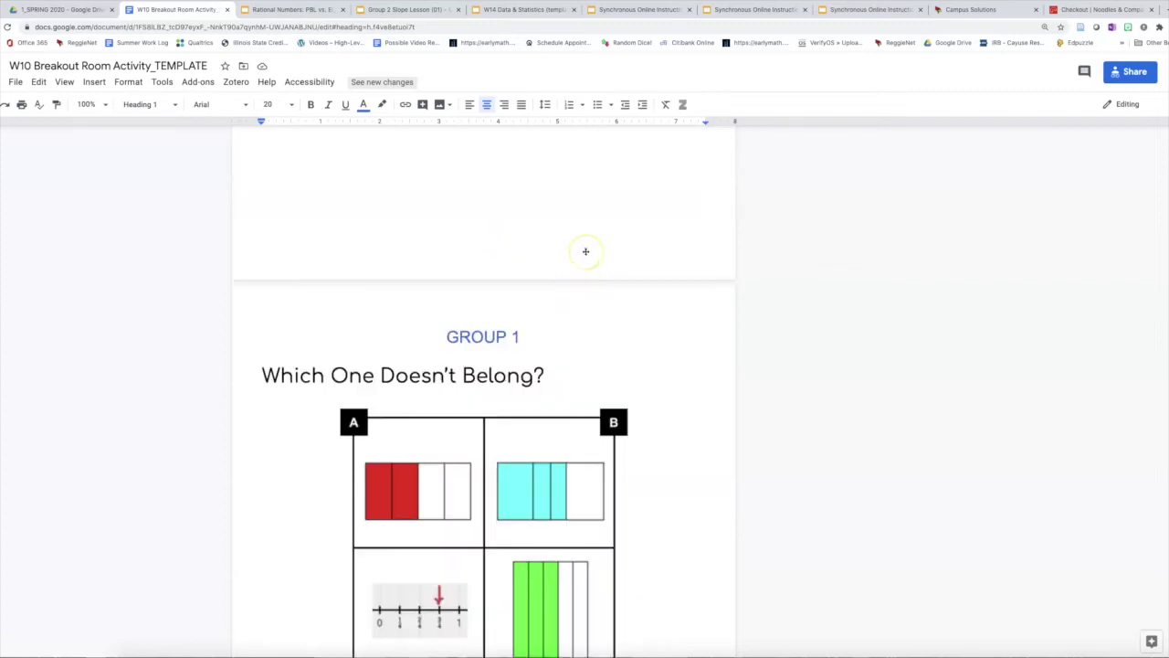
{"action": "scroll", "coordinate": [586, 251], "scroll_direction": "up", "scroll_amount": 3}
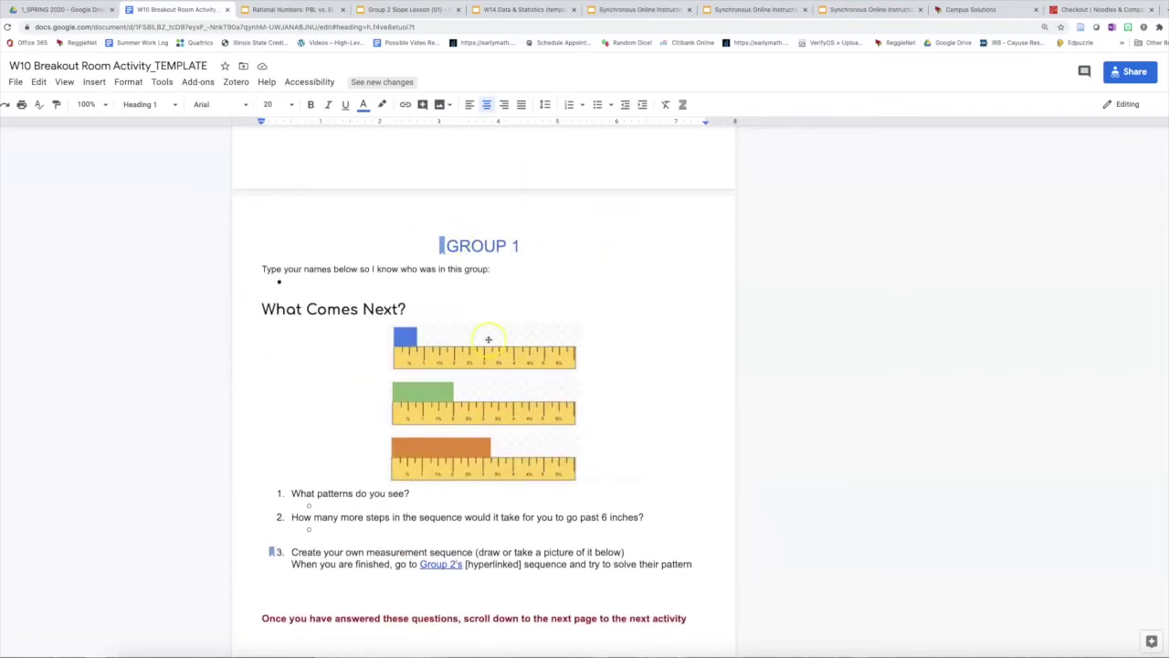
{"action": "scroll", "coordinate": [489, 339], "scroll_direction": "down", "scroll_amount": 15}
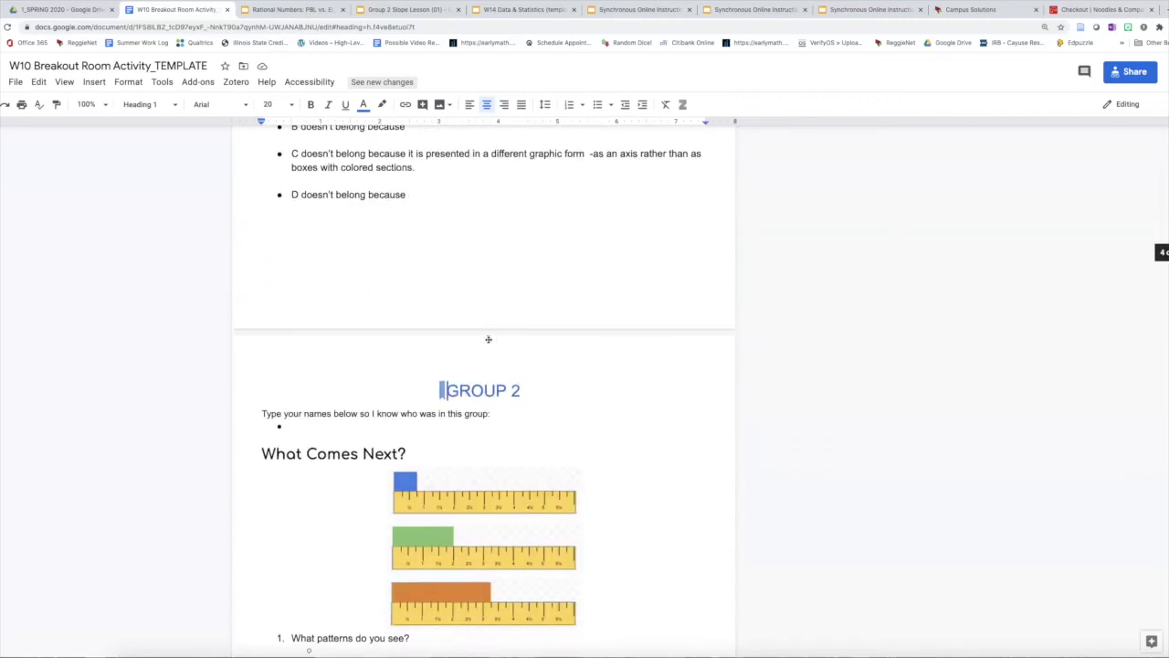
{"action": "scroll", "coordinate": [479, 310], "scroll_direction": "down", "scroll_amount": 15}
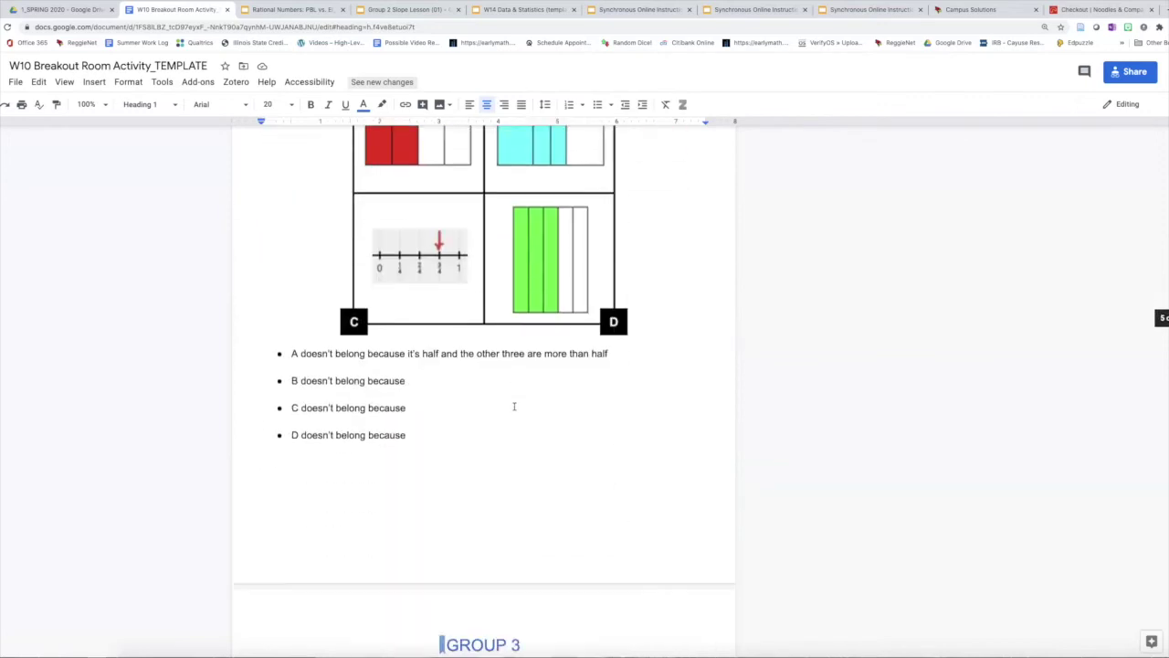
{"action": "scroll", "coordinate": [514, 408], "scroll_direction": "down", "scroll_amount": 5}
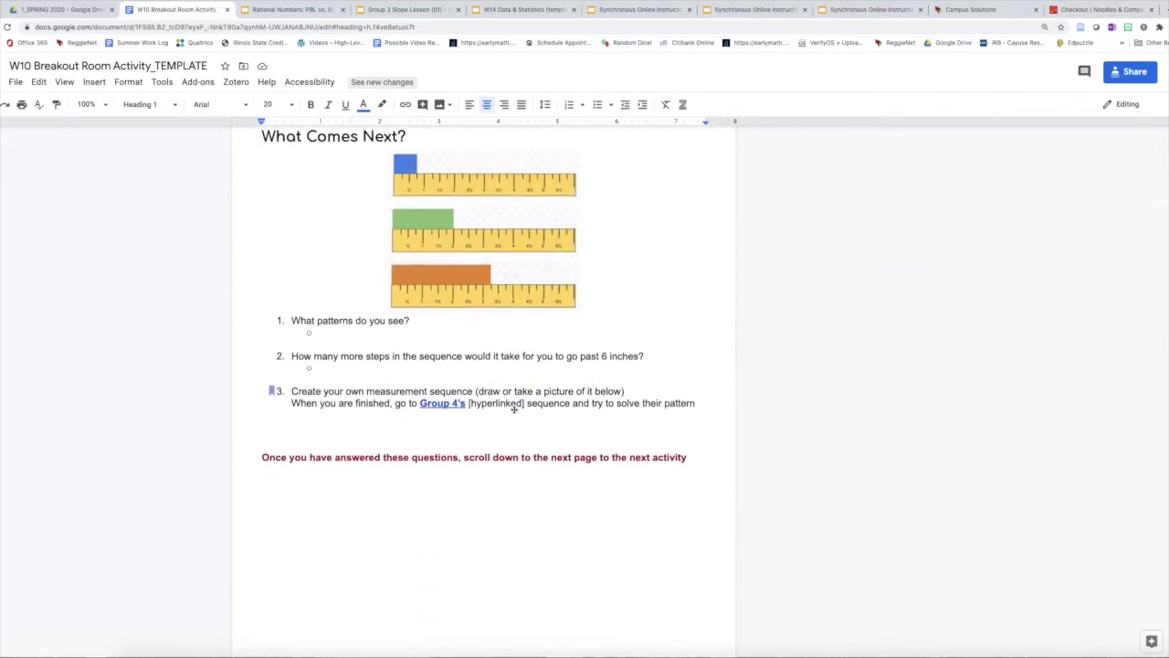
{"action": "scroll", "coordinate": [514, 407], "scroll_direction": "up", "scroll_amount": 5}
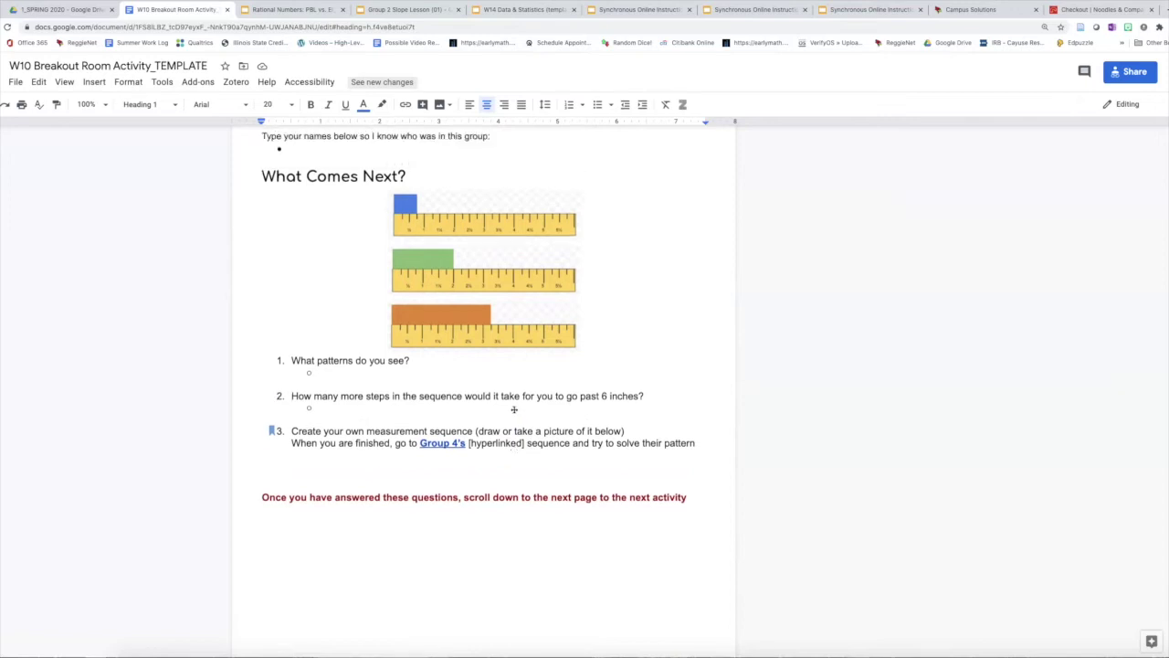
{"action": "left_click", "coordinate": [442, 266]}
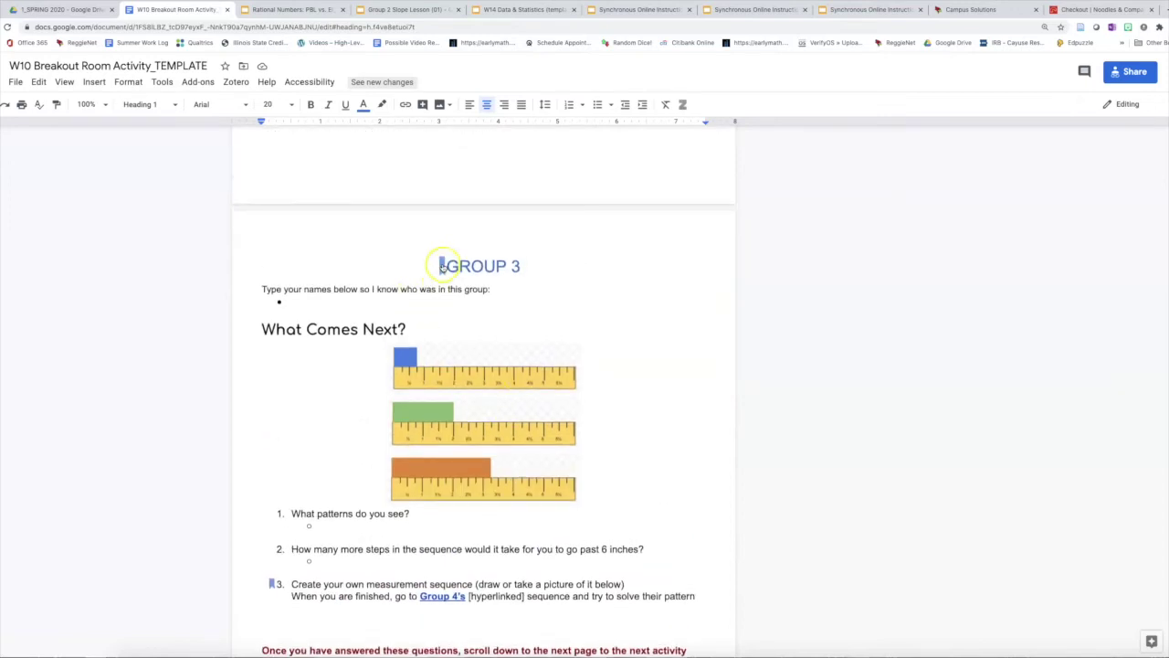
Add a bookmark at the end of the GROUP 3 heading, then return to the title page
{"action": "left_click", "coordinate": [527, 265]}
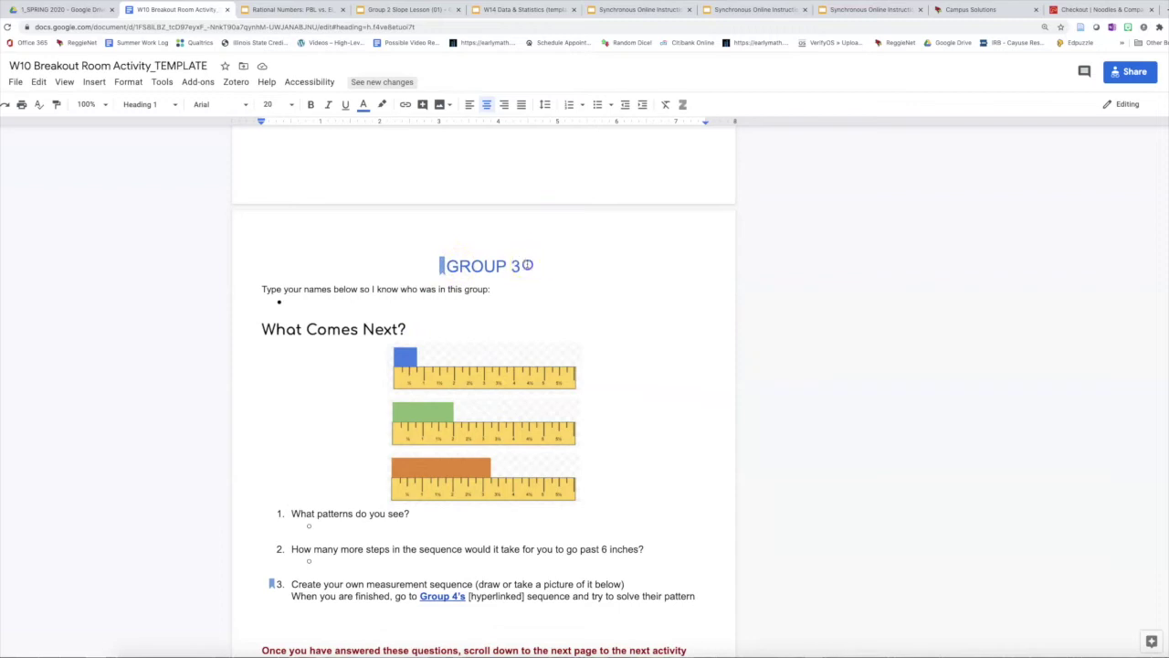
{"action": "left_click", "coordinate": [94, 81]}
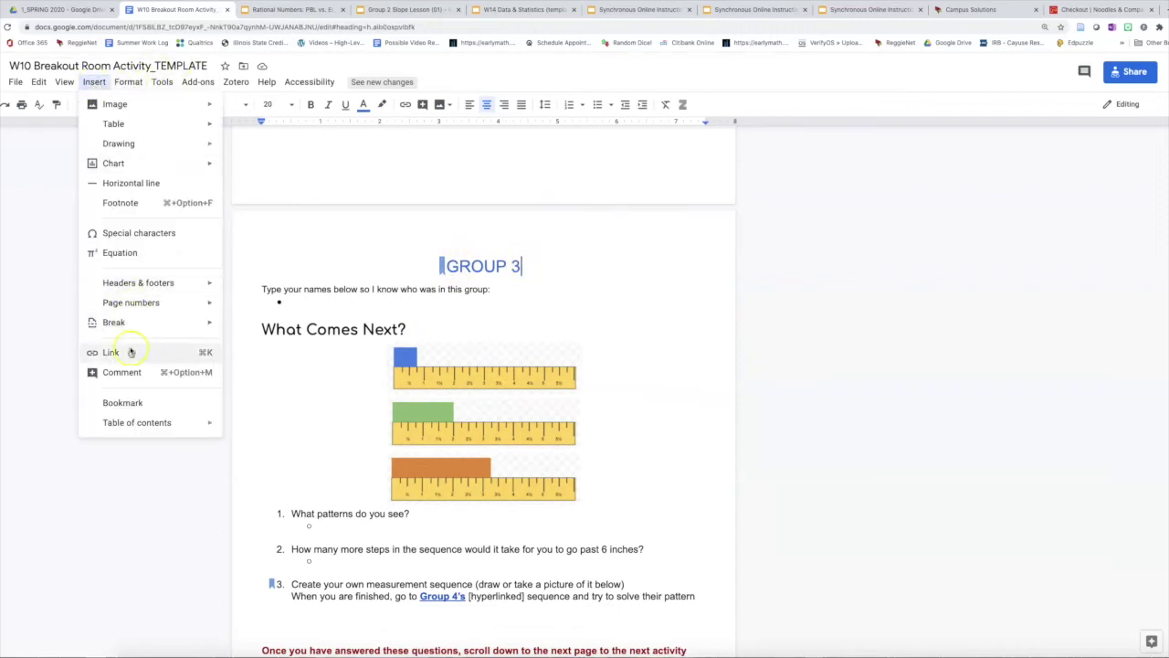
{"action": "left_click", "coordinate": [124, 404]}
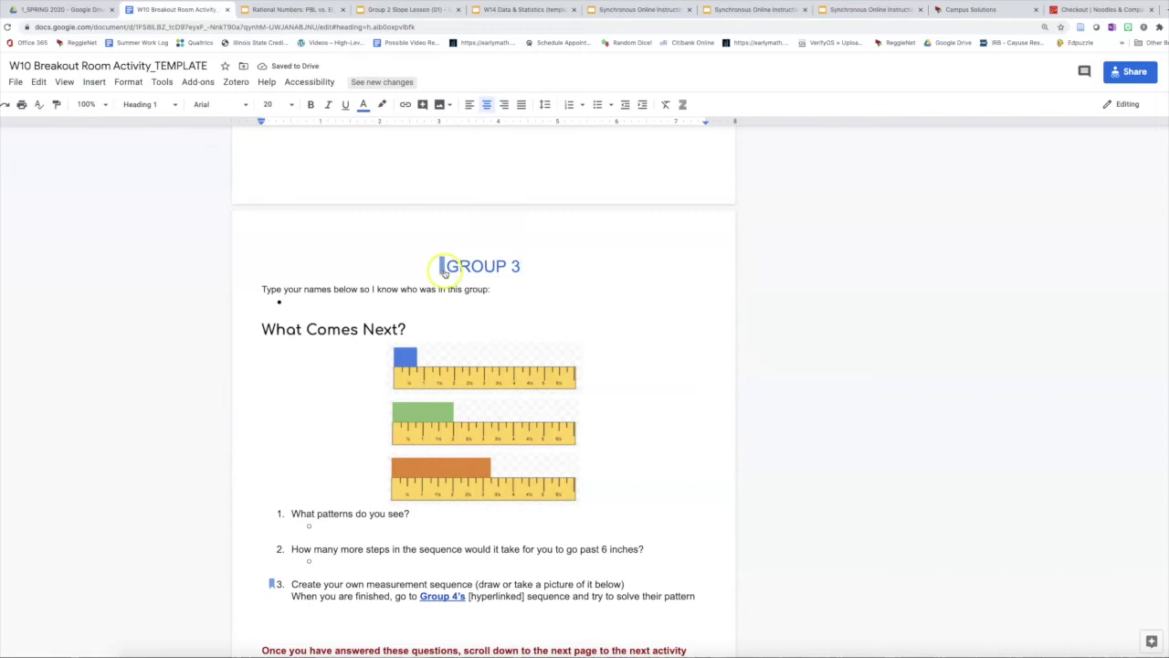
{"action": "scroll", "coordinate": [437, 266], "scroll_direction": "up", "scroll_amount": 20}
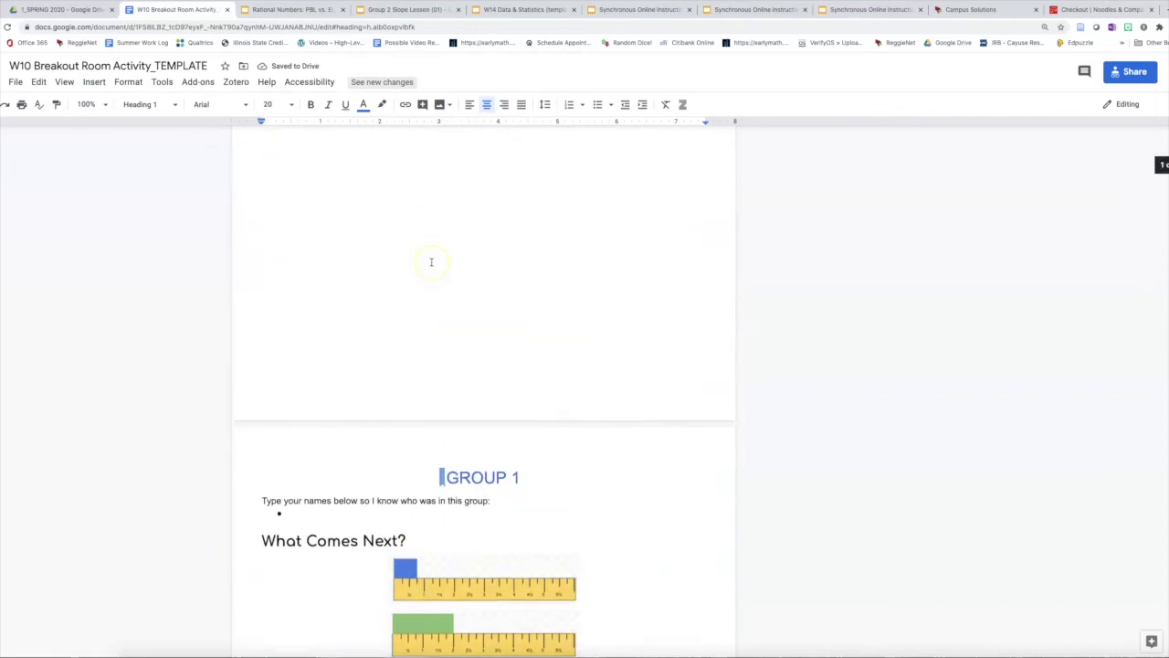
{"action": "scroll", "coordinate": [431, 262], "scroll_direction": "up", "scroll_amount": 3}
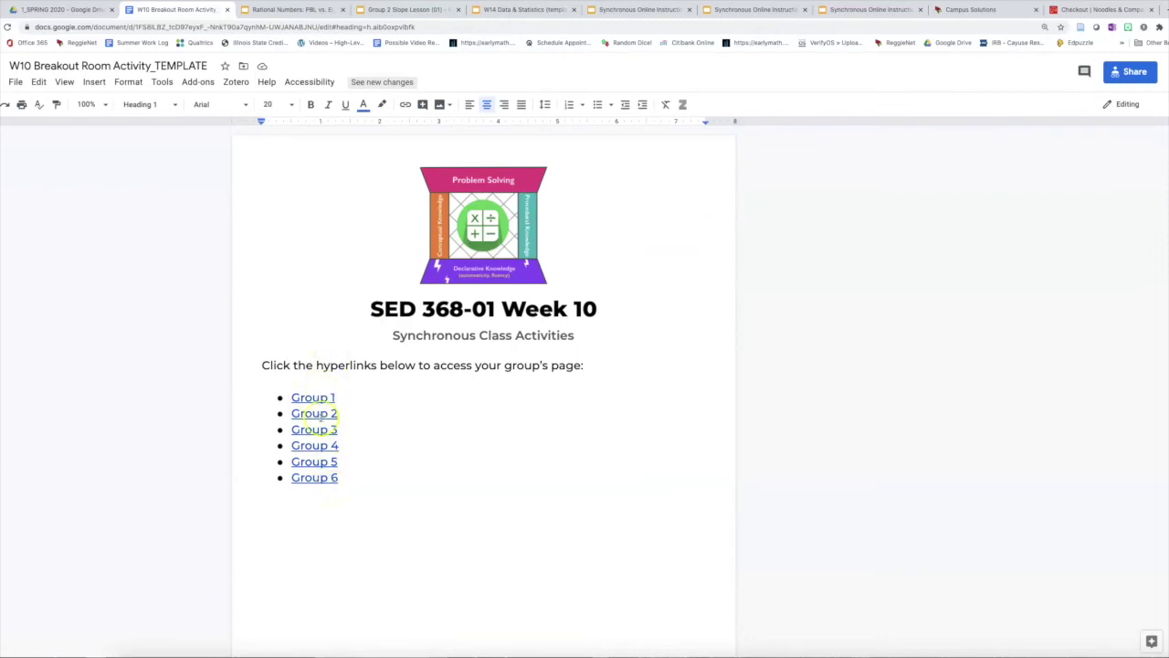
{"action": "left_click", "coordinate": [320, 445]}
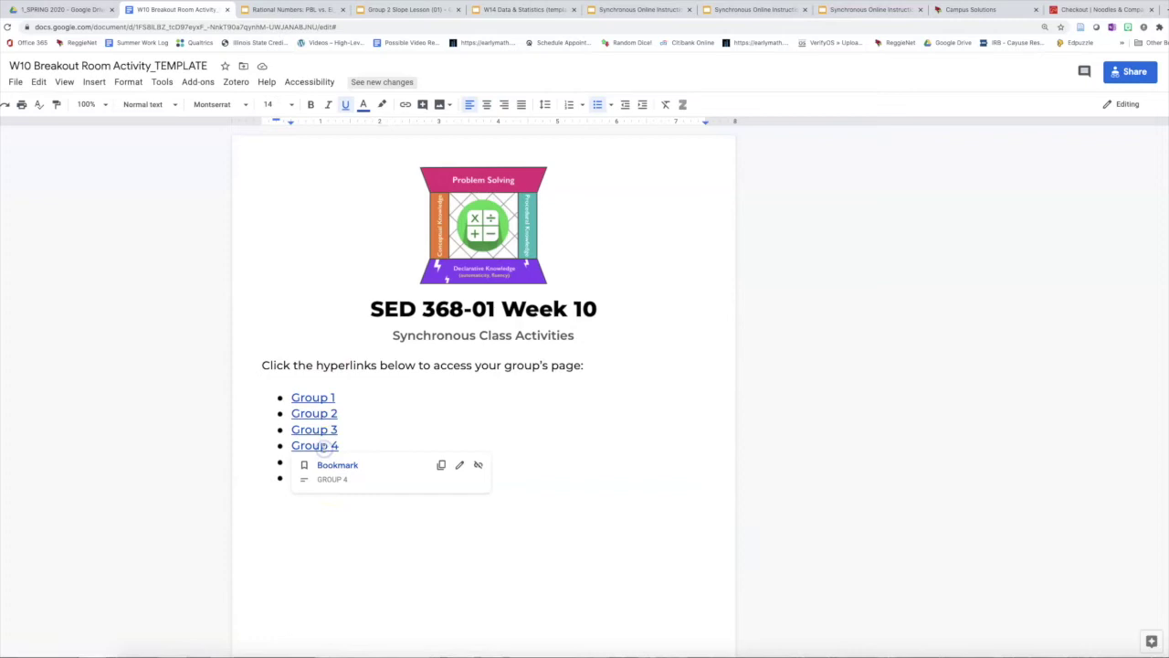
{"action": "left_click", "coordinate": [336, 466]}
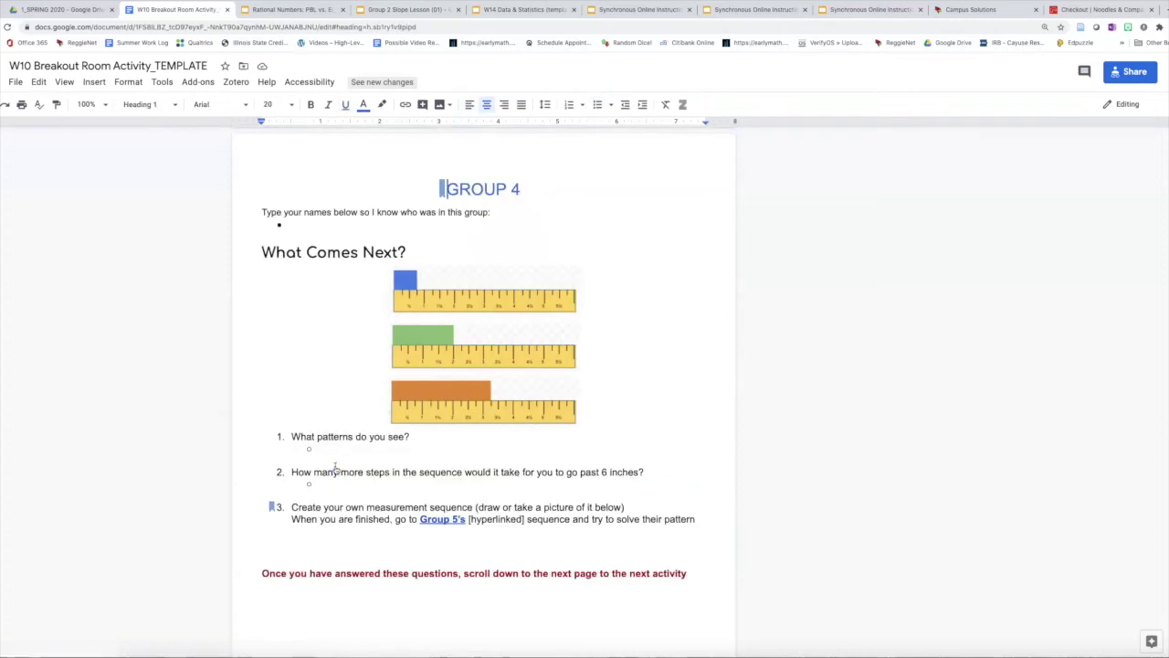
{"action": "scroll", "coordinate": [384, 342], "scroll_direction": "up", "scroll_amount": 20}
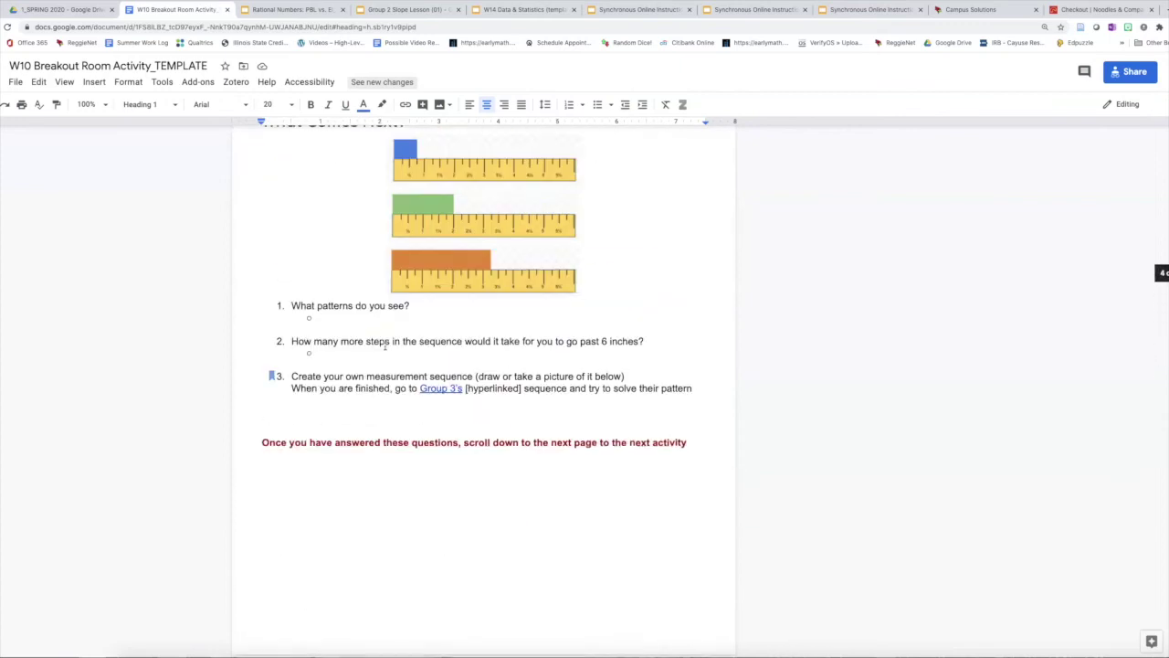
{"action": "scroll", "coordinate": [384, 345], "scroll_direction": "up", "scroll_amount": 5}
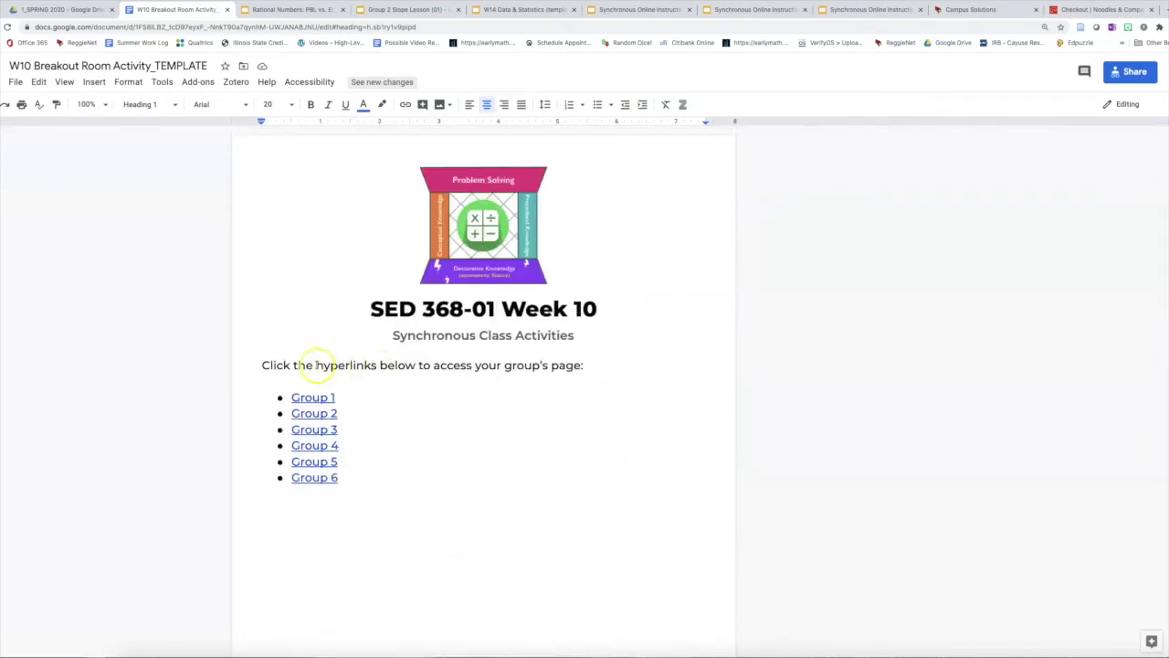
{"action": "left_click_drag", "start_coordinate": [316, 365], "coordinate": [377, 365]}
{"action": "left_click", "coordinate": [102, 84]}
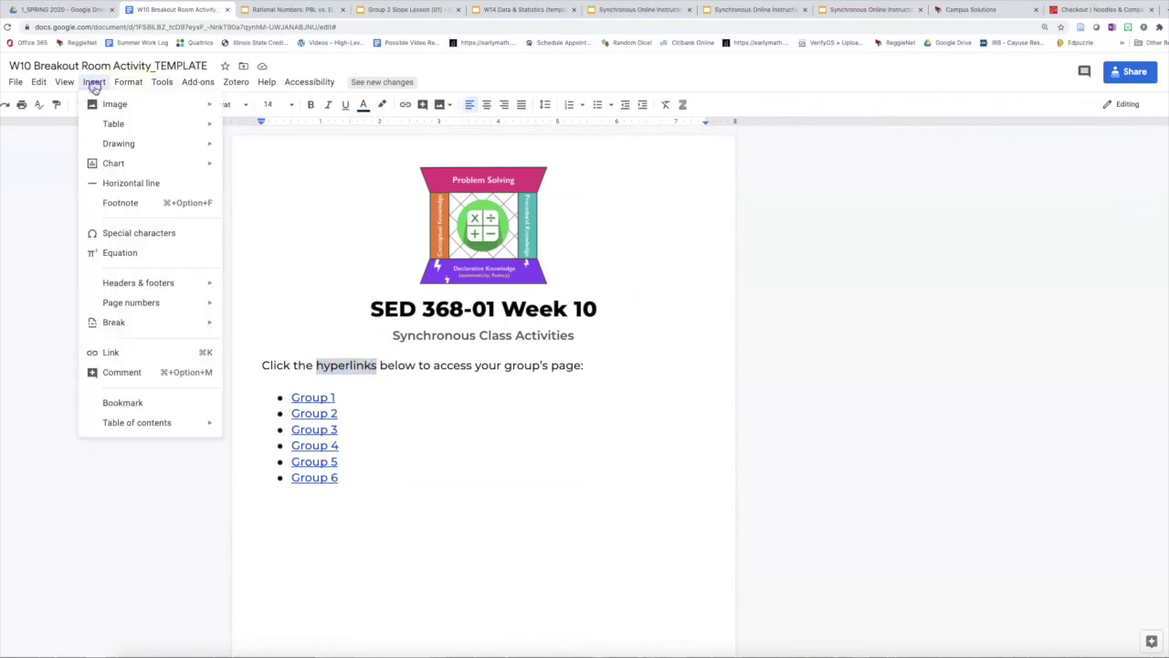
{"action": "left_click", "coordinate": [110, 352]}
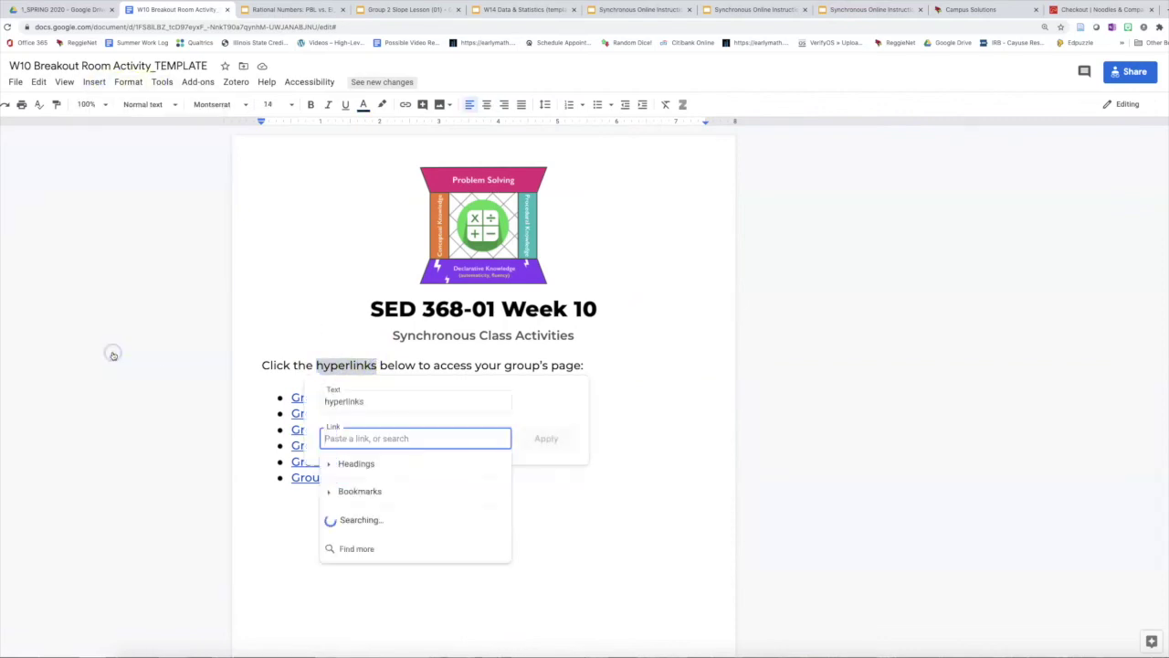
{"action": "left_click", "coordinate": [335, 492]}
{"action": "scroll", "coordinate": [371, 523], "scroll_direction": "down", "scroll_amount": 3}
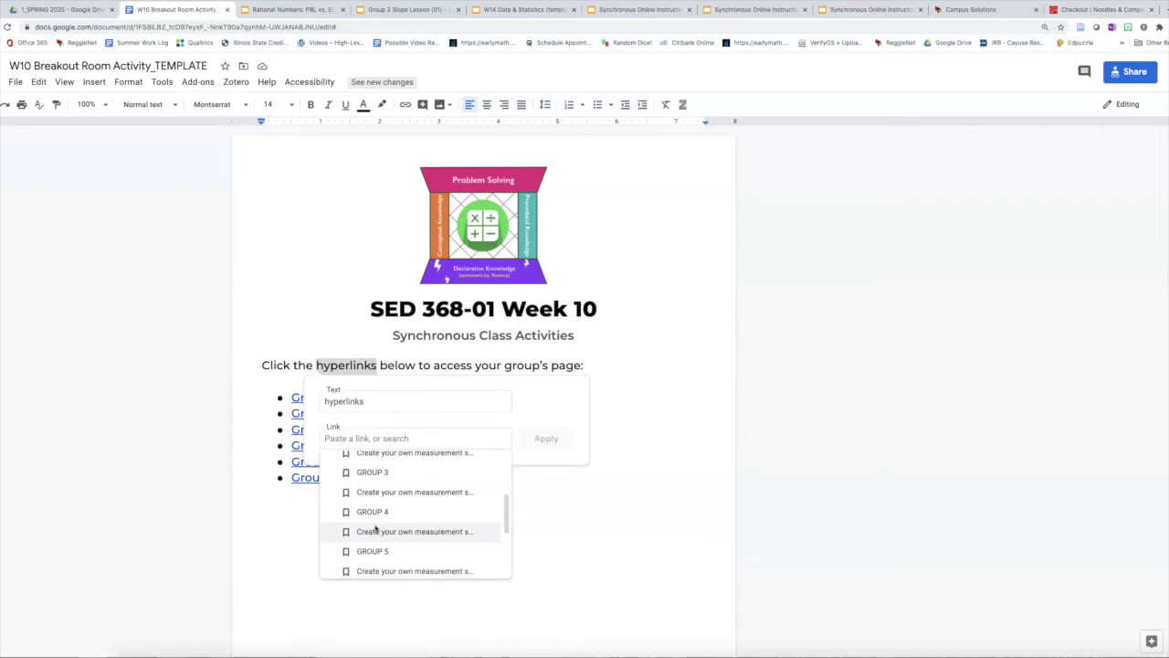
{"action": "left_click", "coordinate": [602, 367]}
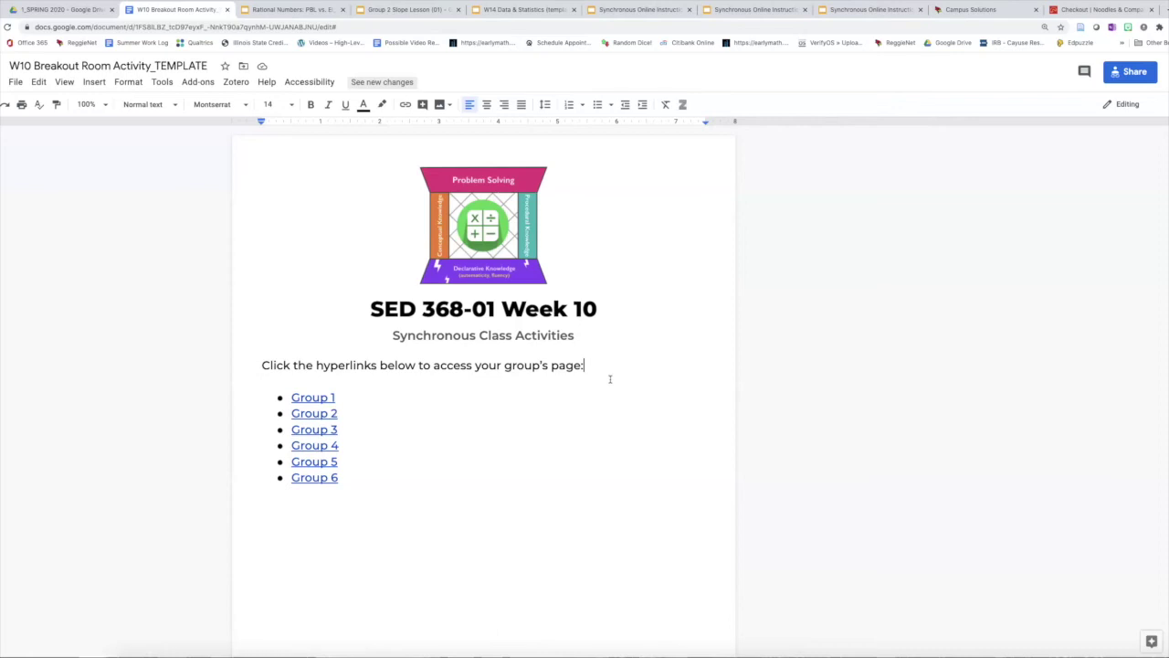
{"action": "left_click", "coordinate": [607, 391]}
{"action": "scroll", "coordinate": [605, 390], "scroll_direction": "down", "scroll_amount": 10}
{"action": "left_click", "coordinate": [605, 464]}
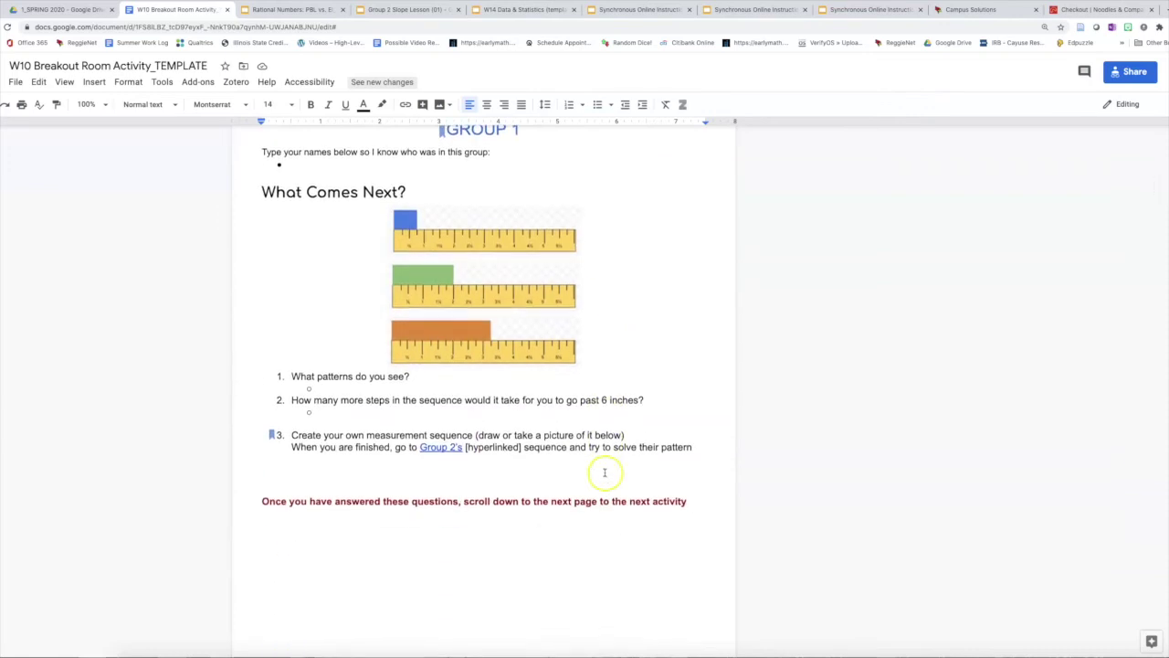
{"action": "left_click", "coordinate": [325, 422]}
{"action": "scroll", "coordinate": [380, 445], "scroll_direction": "up", "scroll_amount": 2}
{"action": "scroll", "coordinate": [512, 468], "scroll_direction": "up", "scroll_amount": 2}
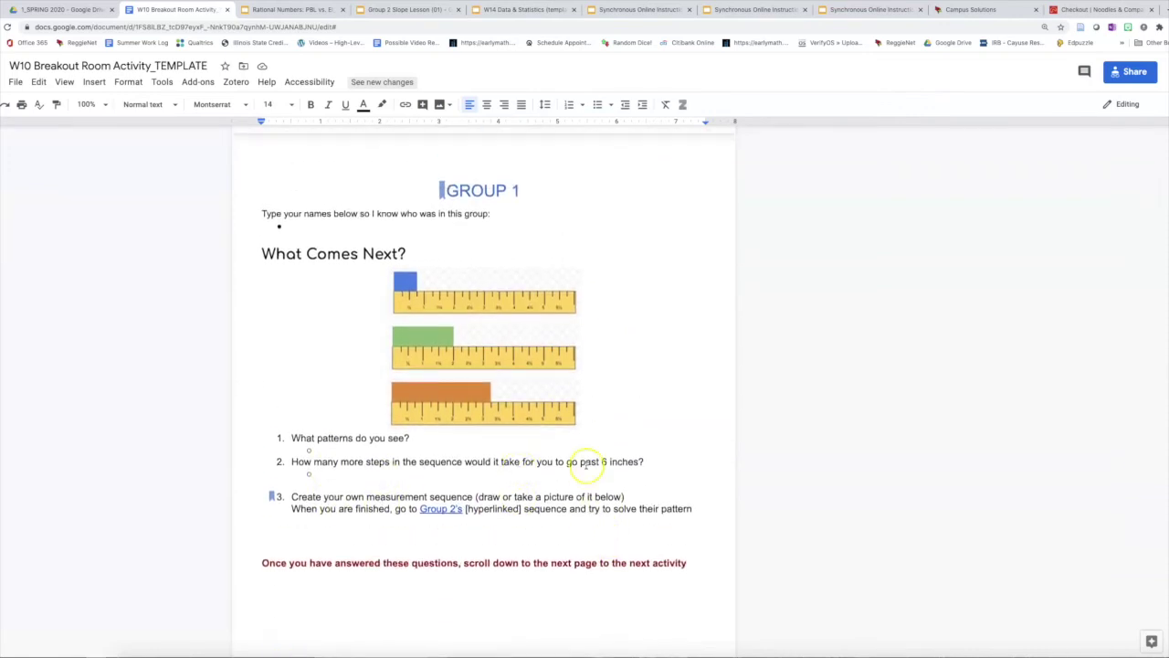
{"action": "left_click_drag", "start_coordinate": [579, 461], "coordinate": [643, 461]}
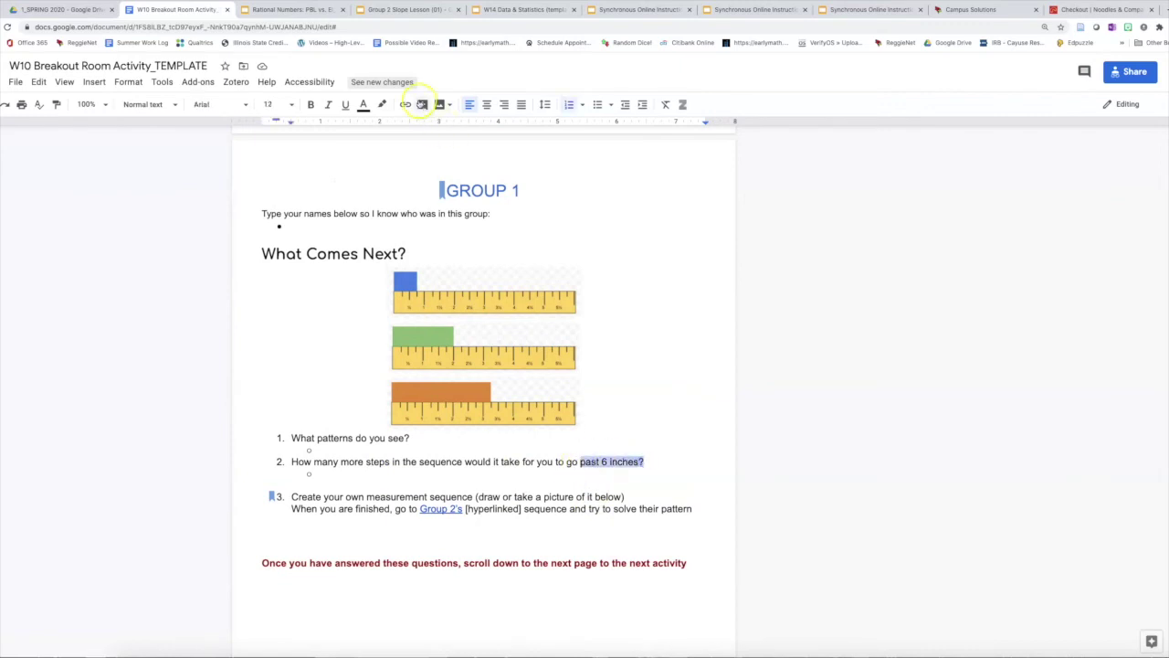
{"action": "left_click", "coordinate": [421, 103]}
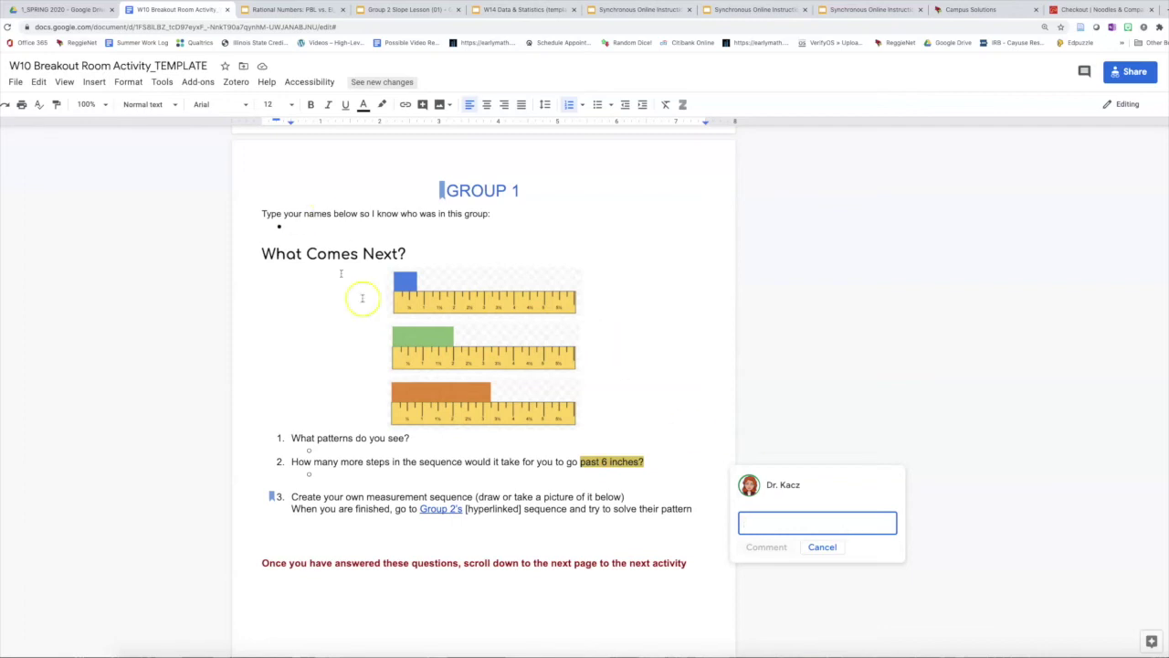
{"action": "scroll", "coordinate": [411, 350], "scroll_direction": "up", "scroll_amount": 10}
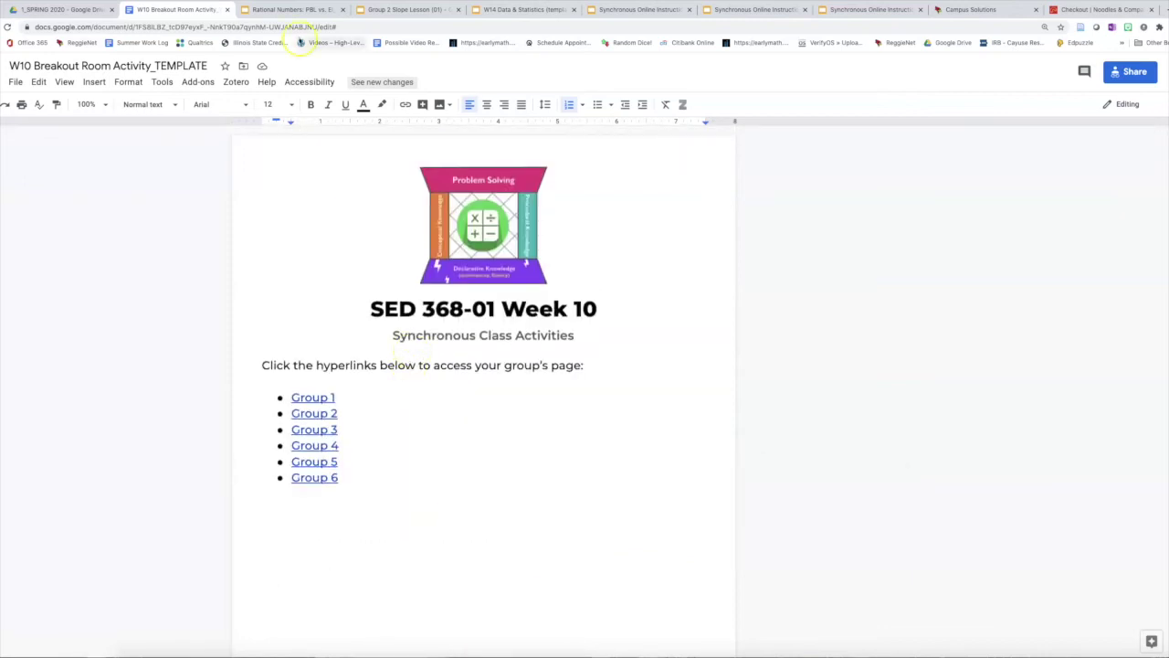
Open the Rational Numbers deck and browse from the Cat Food Dilemma to the Anticipatory Set slide
{"action": "left_click", "coordinate": [292, 11]}
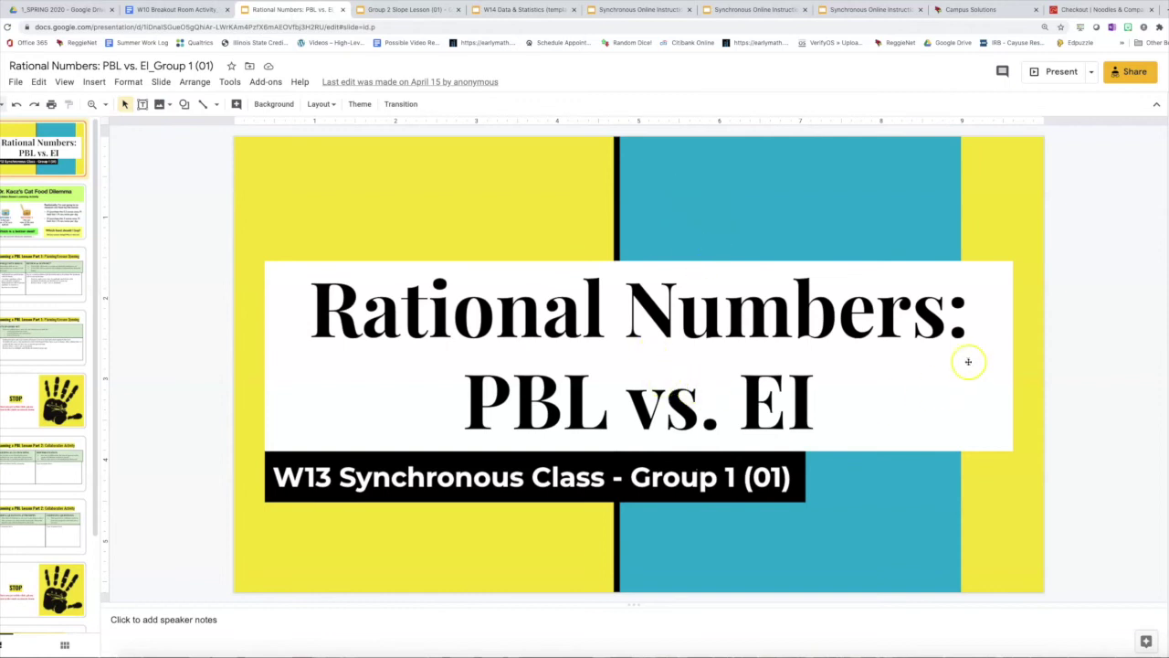
{"action": "left_click", "coordinate": [55, 212]}
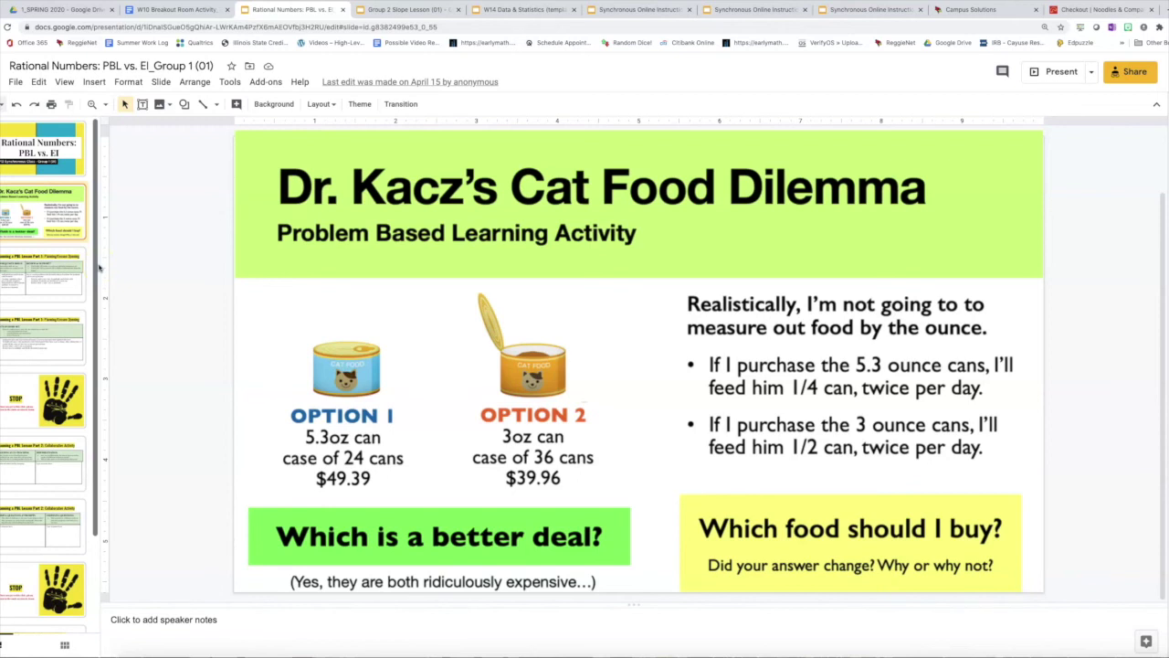
{"action": "left_click", "coordinate": [80, 272]}
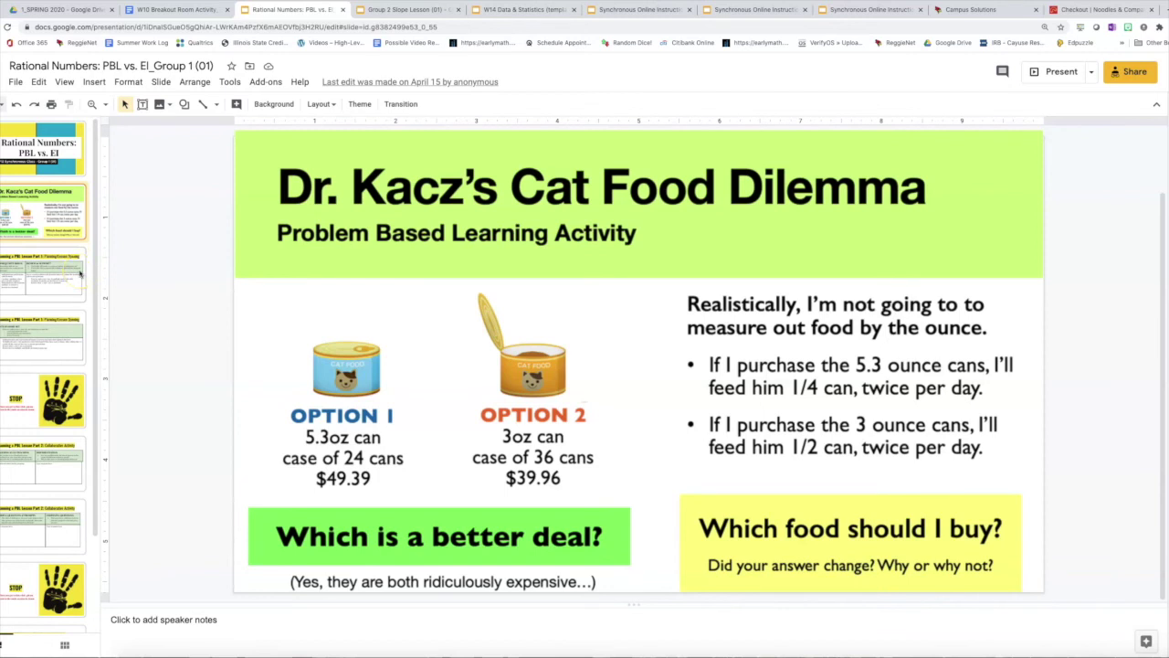
{"action": "left_click", "coordinate": [50, 231]}
{"action": "left_click", "coordinate": [64, 285]}
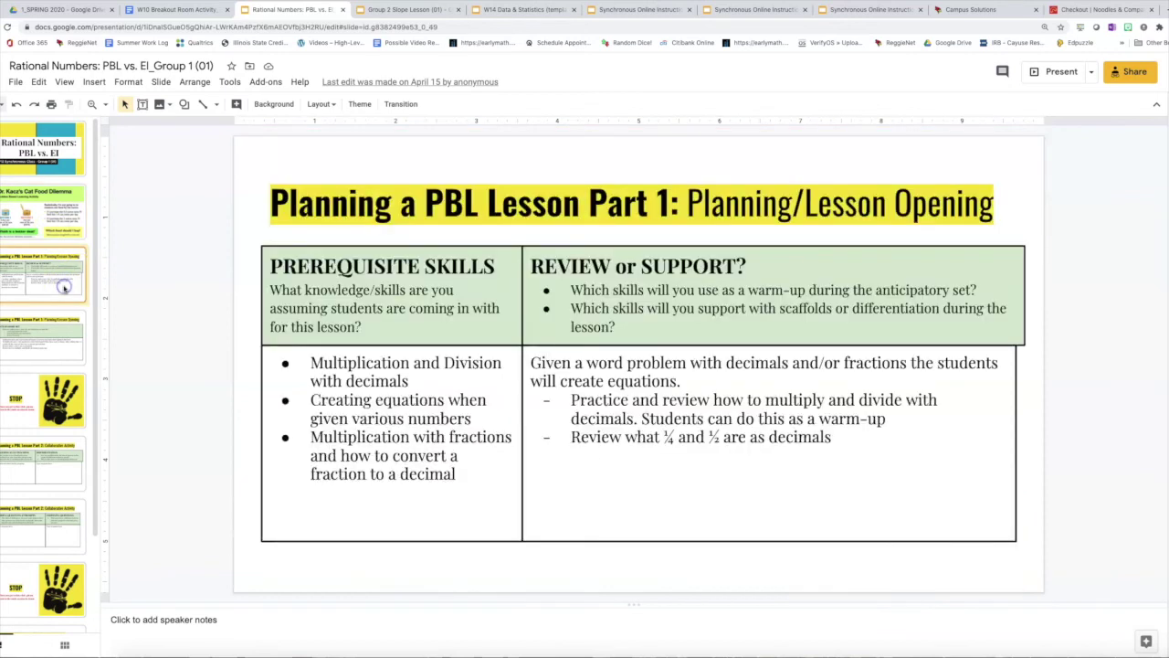
{"action": "left_click", "coordinate": [64, 347]}
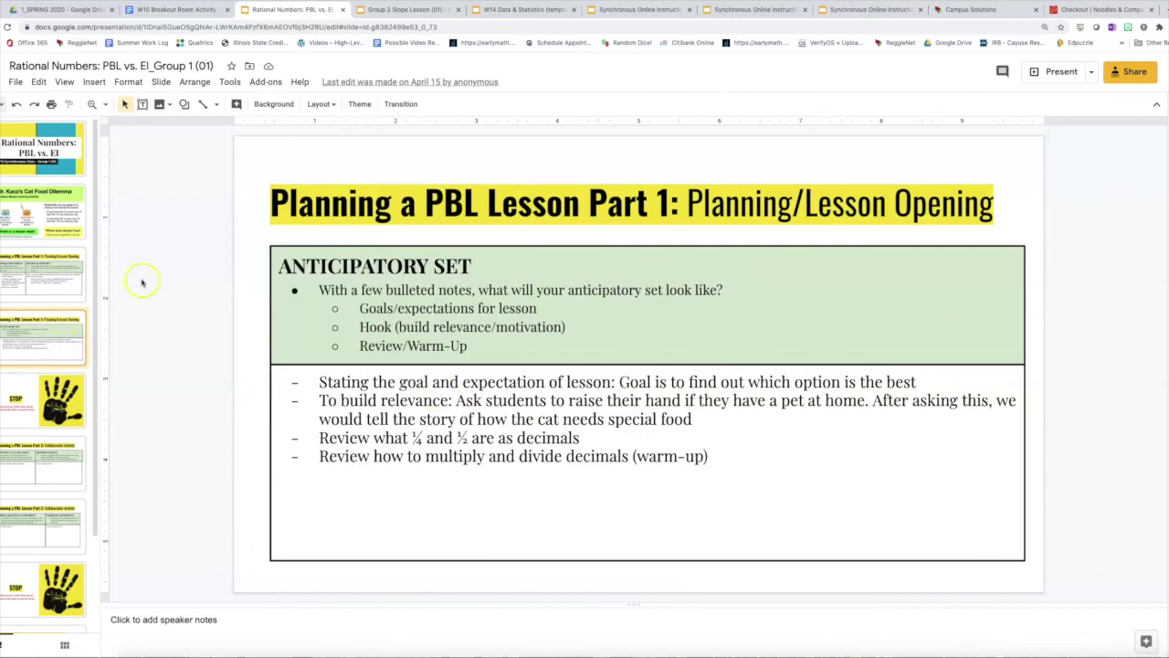
{"action": "left_click", "coordinate": [331, 382]}
{"action": "left_click", "coordinate": [333, 445]}
Review the Cat Food Dilemma, title and prerequisite-skills slides again, ending on the Anticipatory Set slide
{"action": "left_click", "coordinate": [67, 216]}
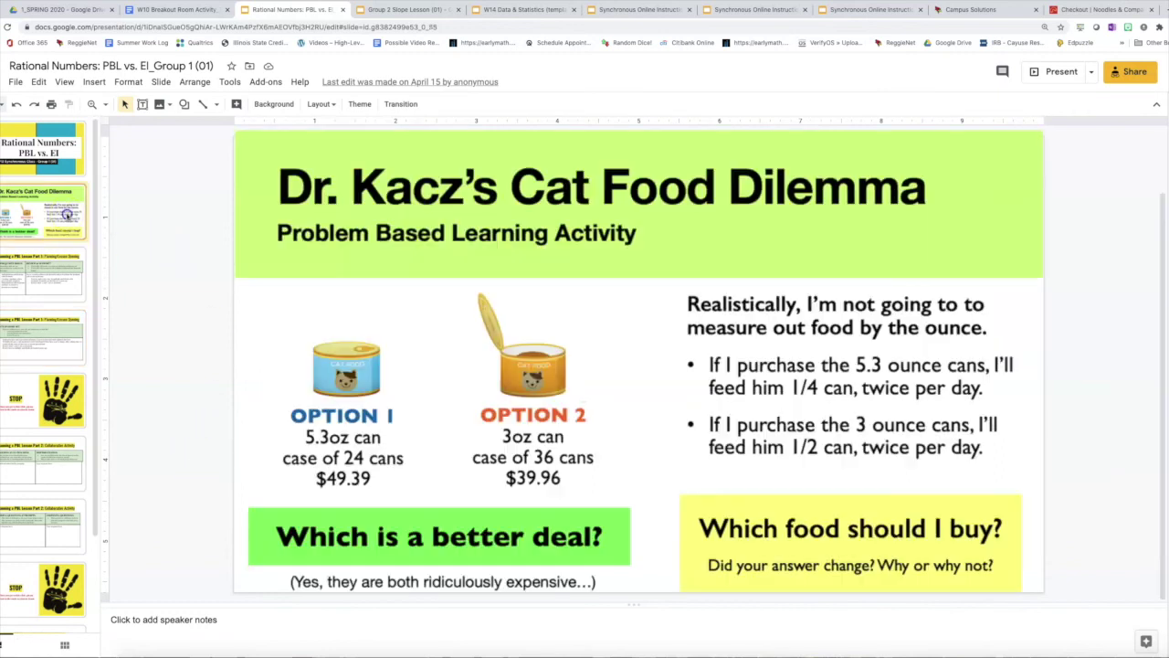
{"action": "left_click", "coordinate": [55, 250]}
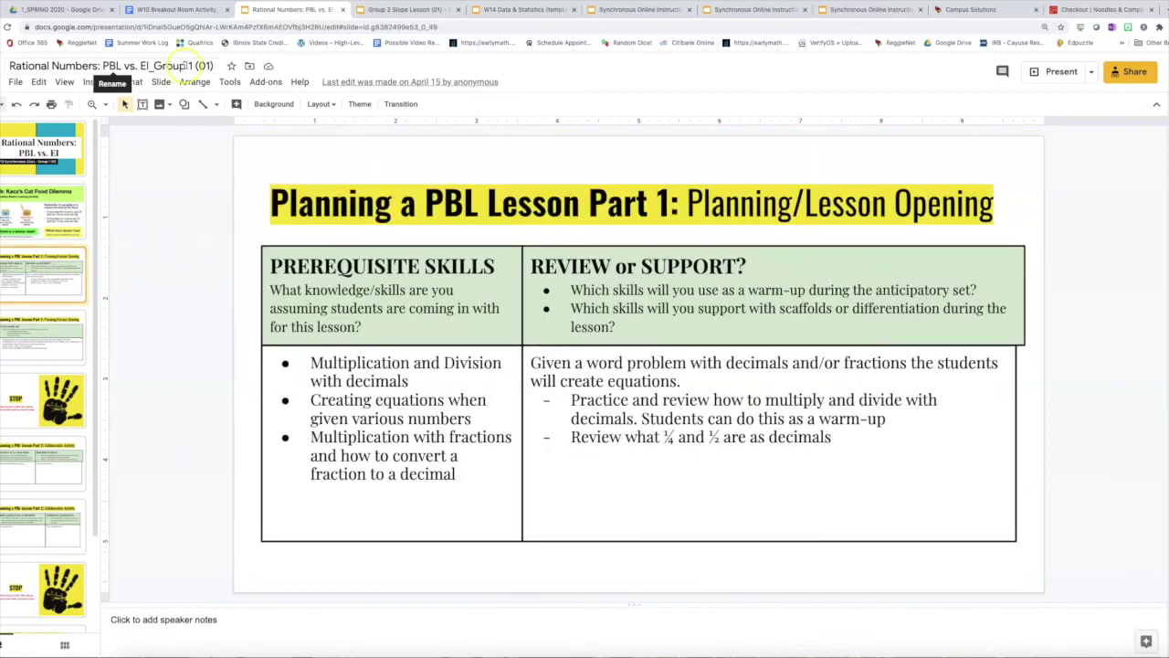
{"action": "scroll", "coordinate": [50, 284], "scroll_direction": "down", "scroll_amount": 1}
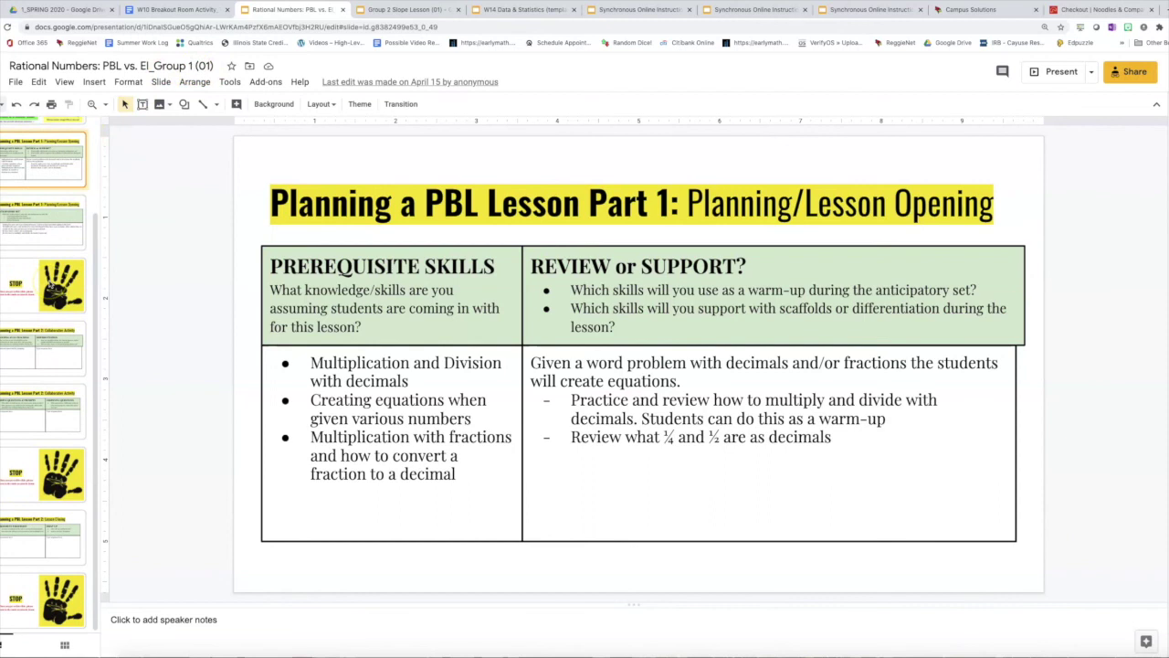
{"action": "scroll", "coordinate": [50, 284], "scroll_direction": "up", "scroll_amount": 1}
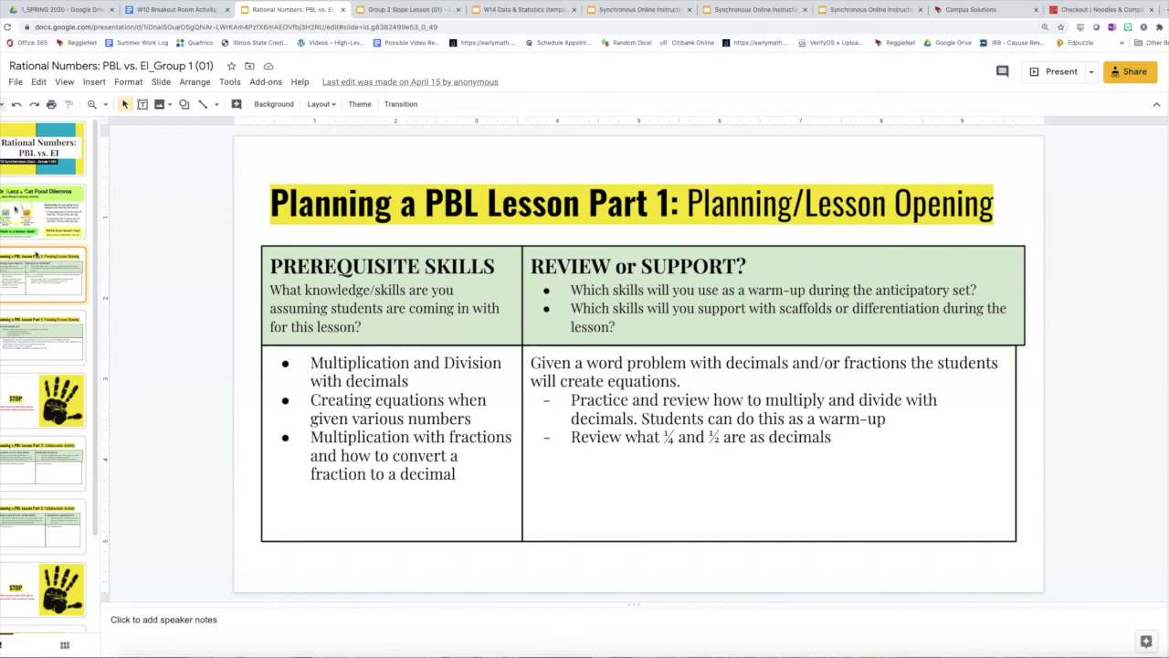
{"action": "left_click", "coordinate": [43, 172]}
{"action": "left_click", "coordinate": [43, 281]}
{"action": "left_click", "coordinate": [58, 353]}
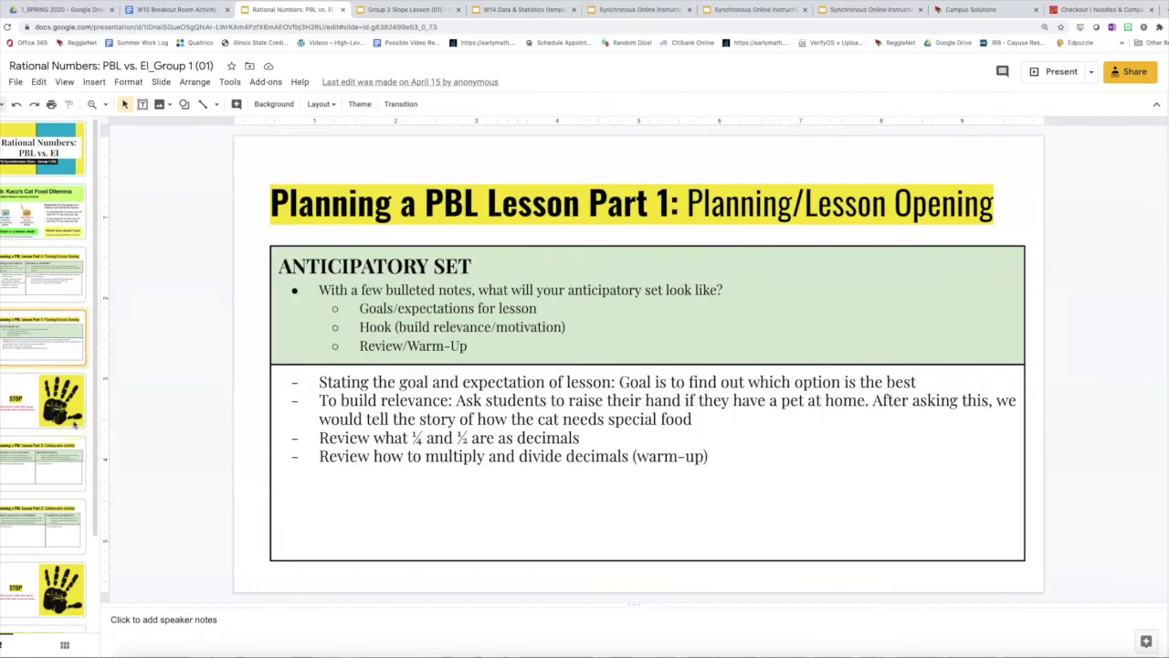
Check the deck's Make a copy option, then step through slides 3–4 to the STOP slide
{"action": "left_click", "coordinate": [16, 81]}
{"action": "mouse_move", "coordinate": [69, 197]}
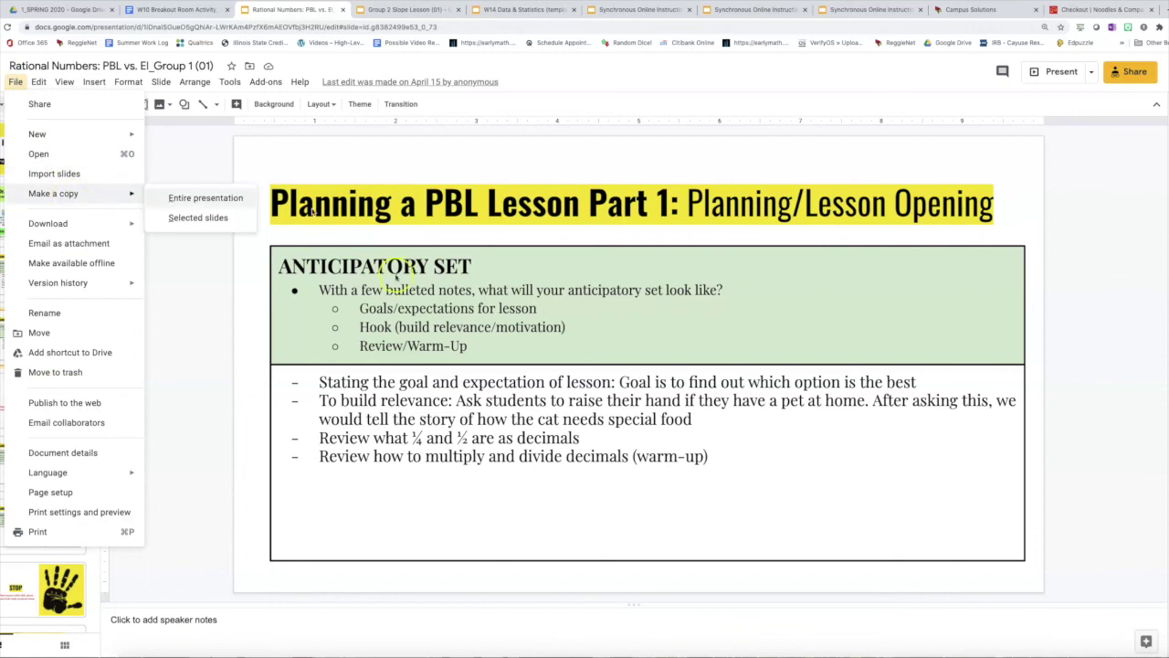
{"action": "left_click", "coordinate": [668, 314]}
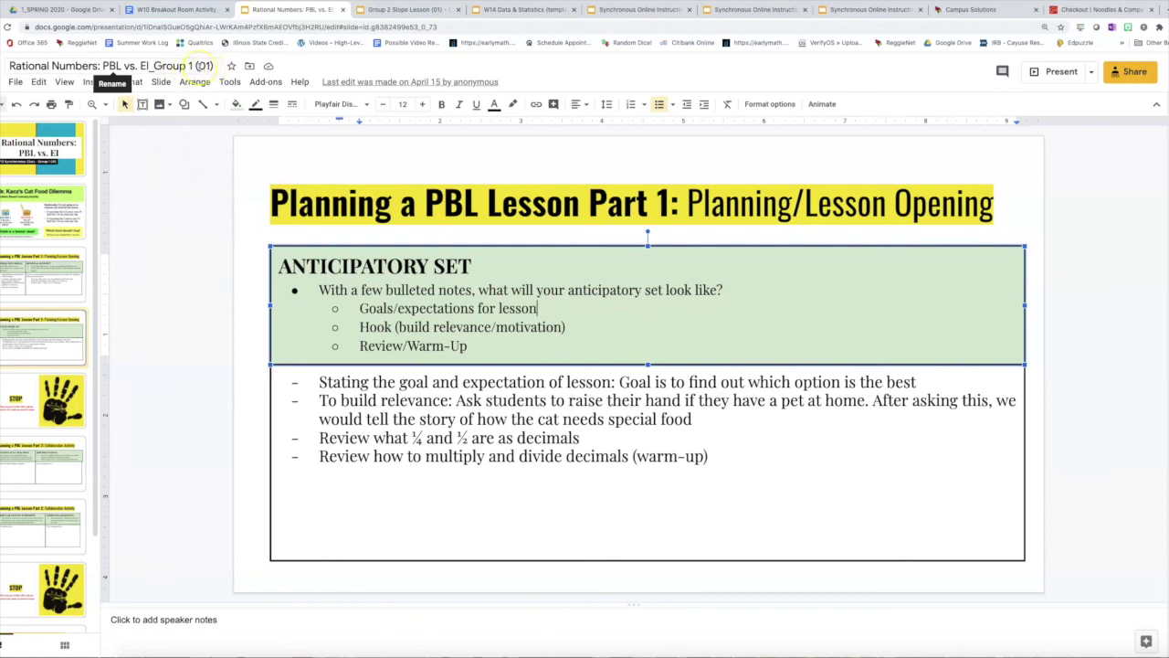
{"action": "left_click", "coordinate": [28, 294]}
{"action": "left_click", "coordinate": [55, 351]}
{"action": "left_click", "coordinate": [56, 402]}
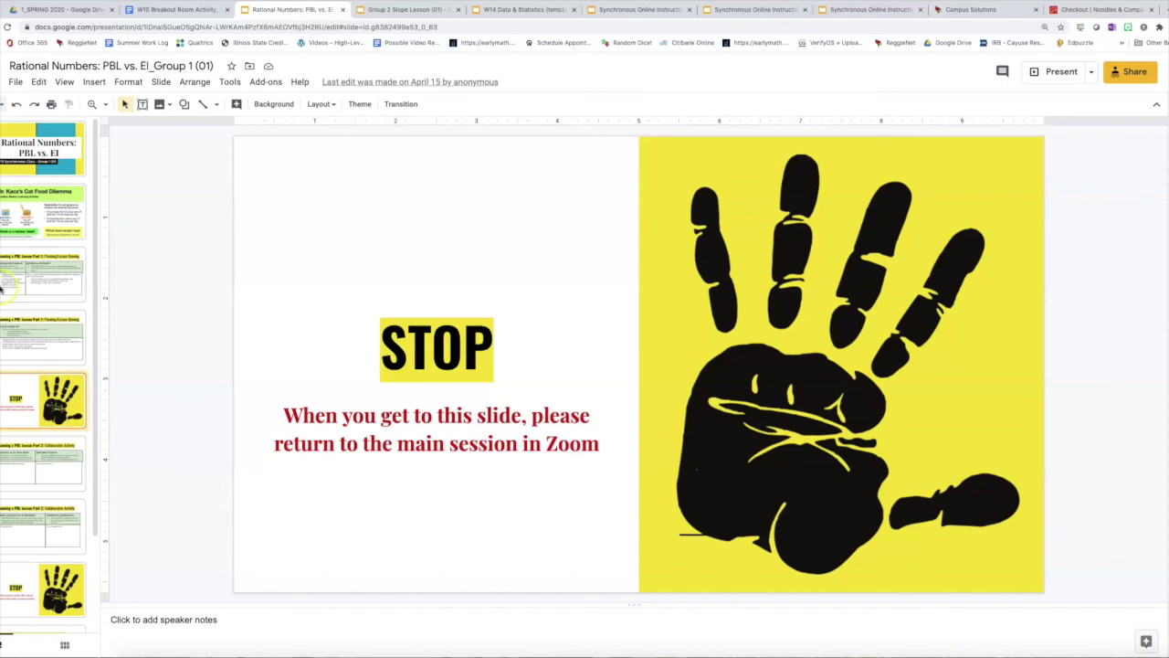
Step through slides 3 to 8, past the grouping and Part 2 Collaborative Activity slides, to the second STOP slide
{"action": "left_click", "coordinate": [11, 288]}
{"action": "left_click", "coordinate": [48, 366]}
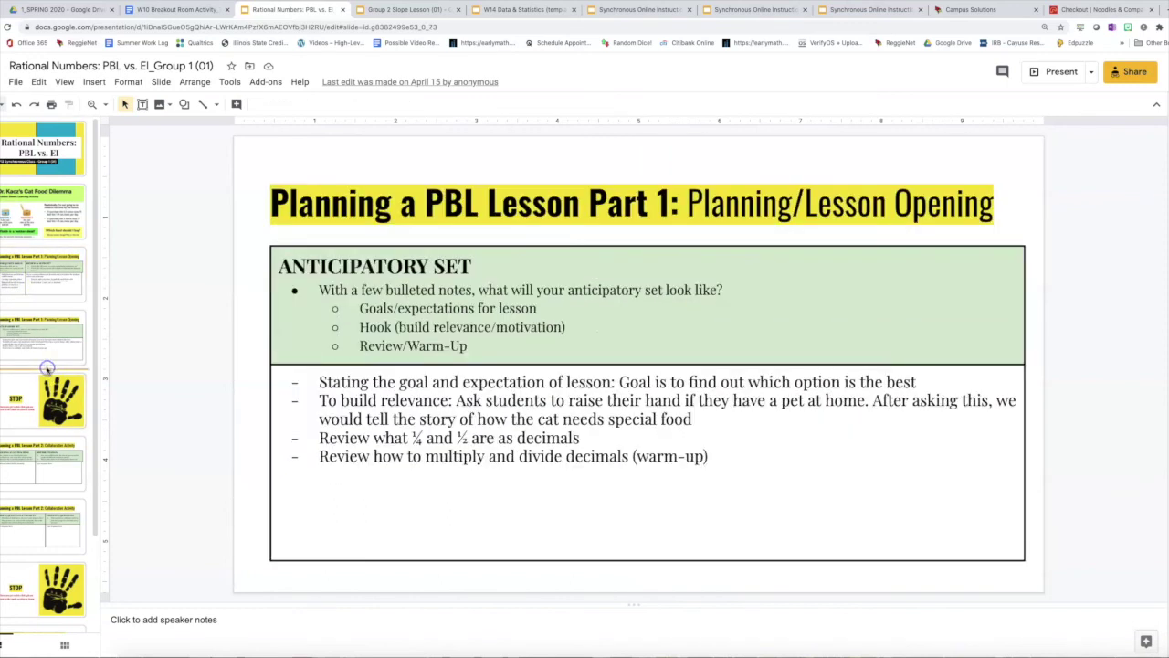
{"action": "left_click", "coordinate": [47, 413]}
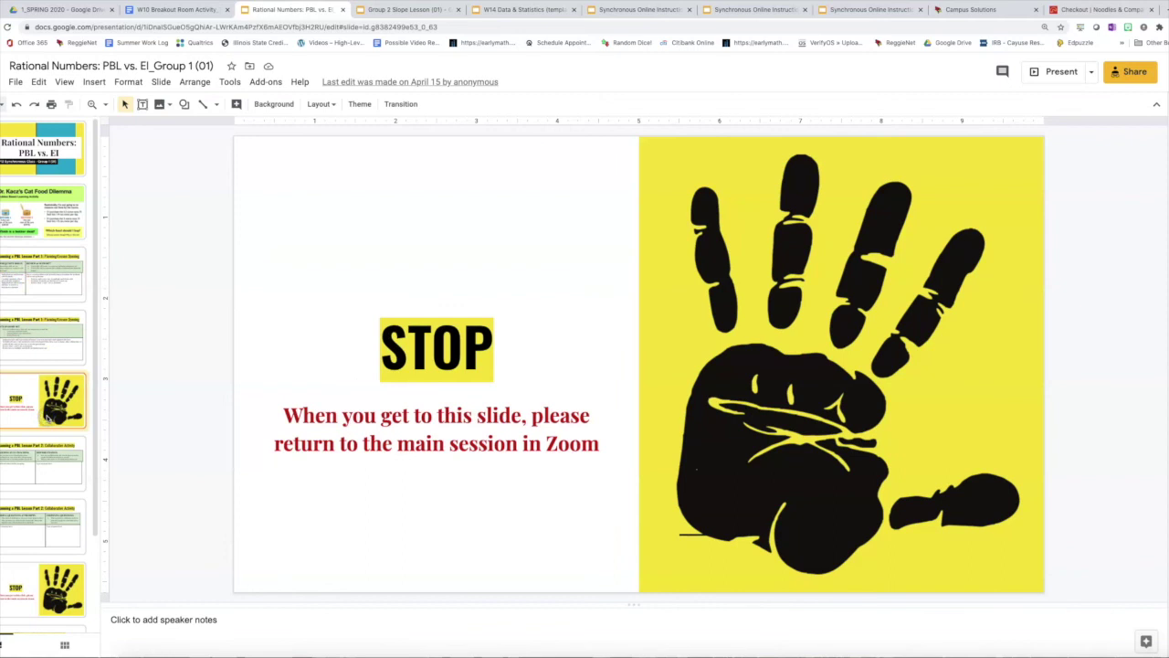
{"action": "left_click", "coordinate": [27, 470]}
{"action": "left_click", "coordinate": [33, 522]}
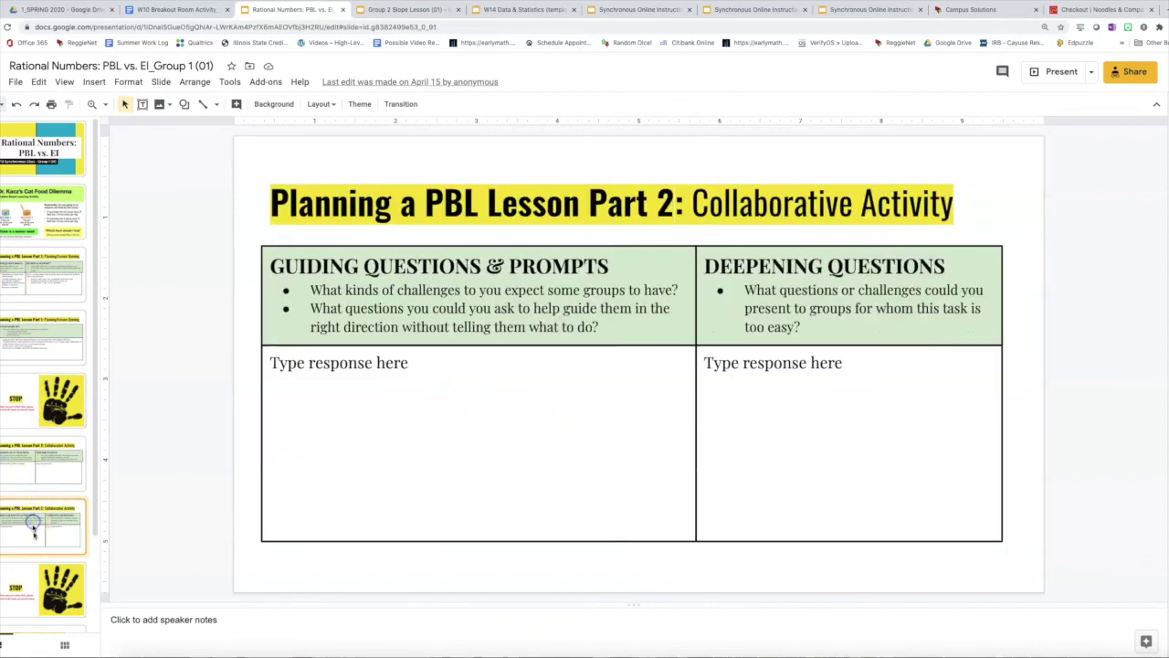
{"action": "left_click", "coordinate": [37, 570]}
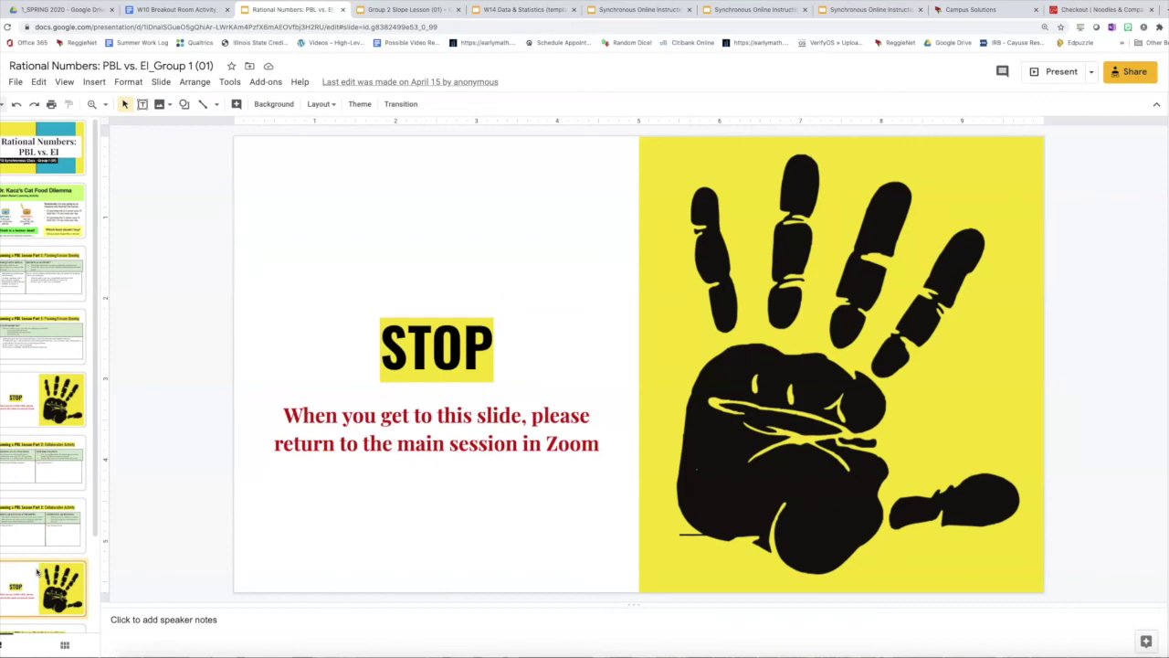
{"action": "left_click", "coordinate": [314, 8]}
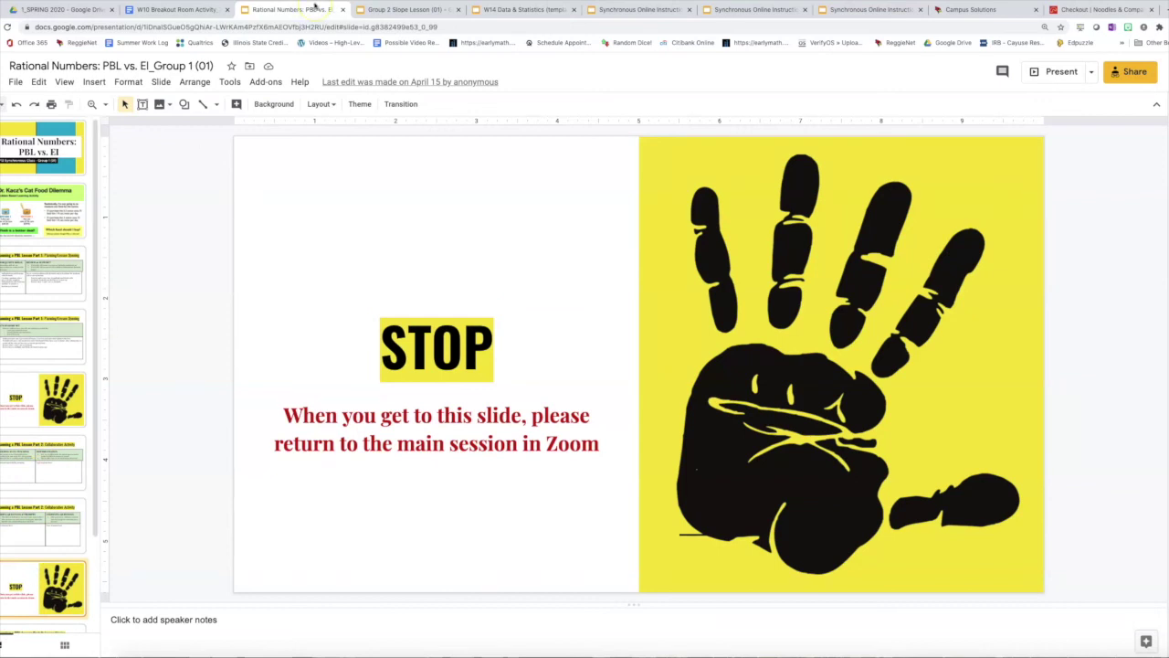